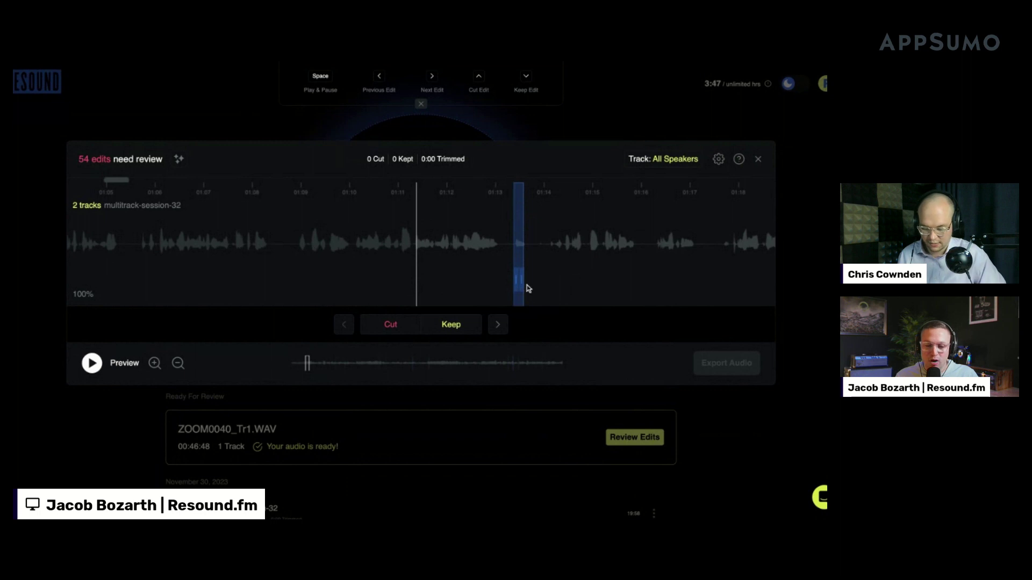
Step: Extend the end of the suggested edit near 01:13 slightly, then preview the audio leading into it
left_click_drag(522, 279, 530, 280)
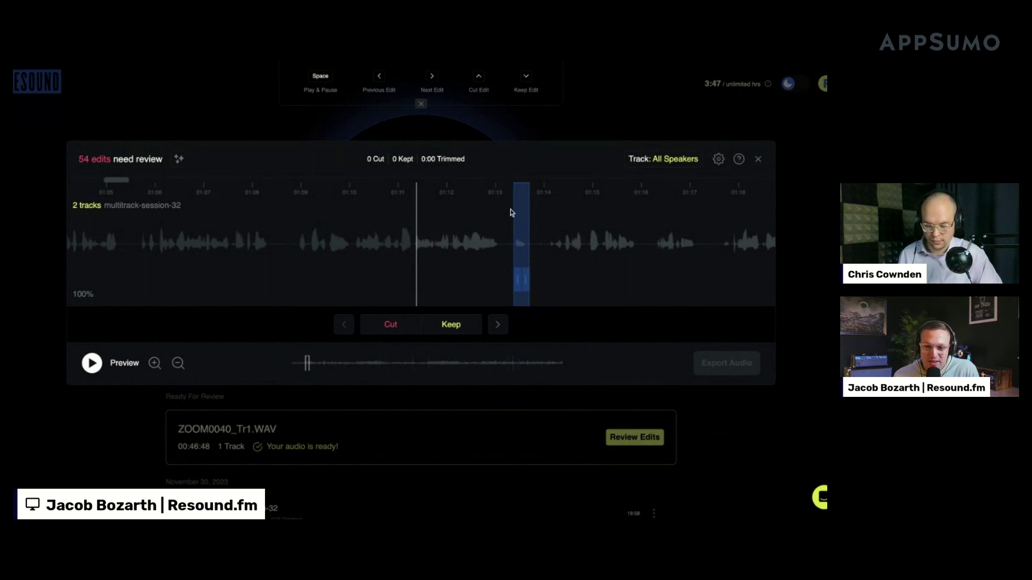
key("space")
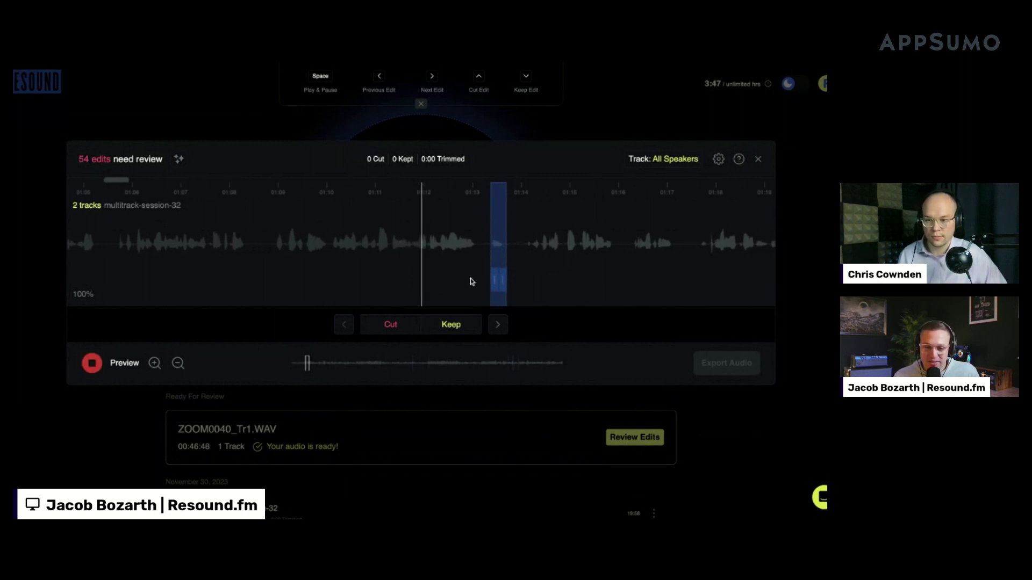
key("space")
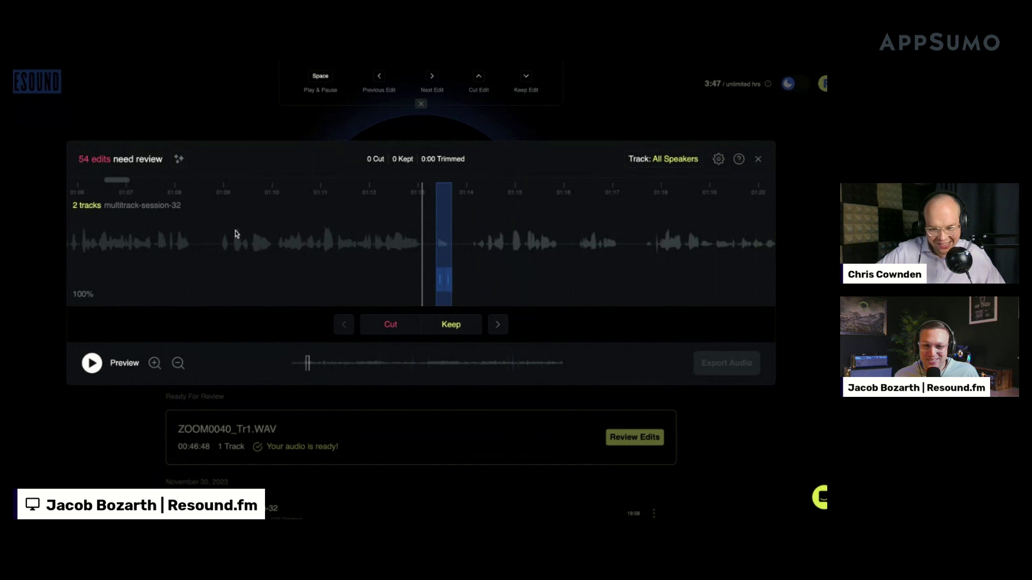
left_click(212, 238)
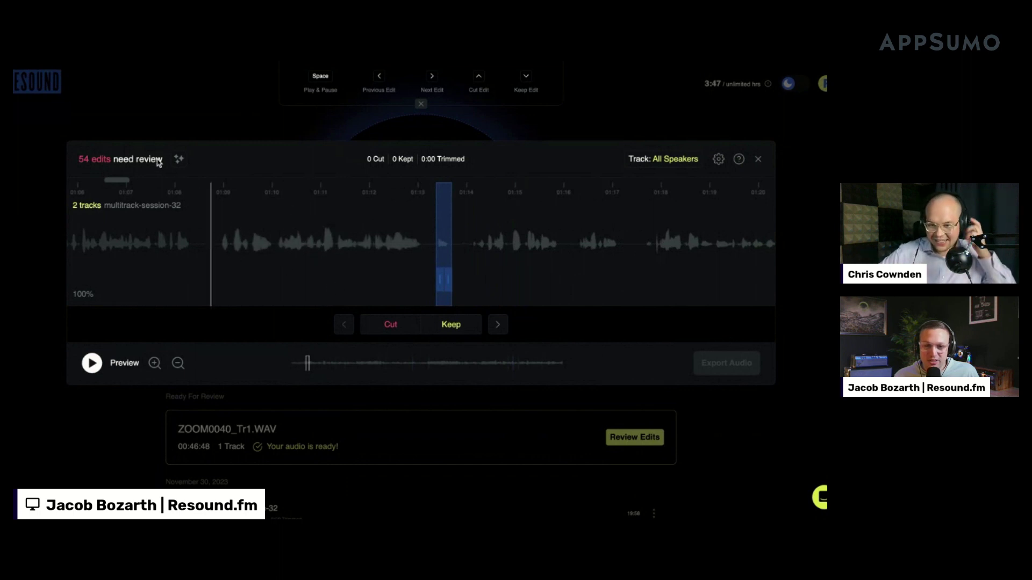
key("space")
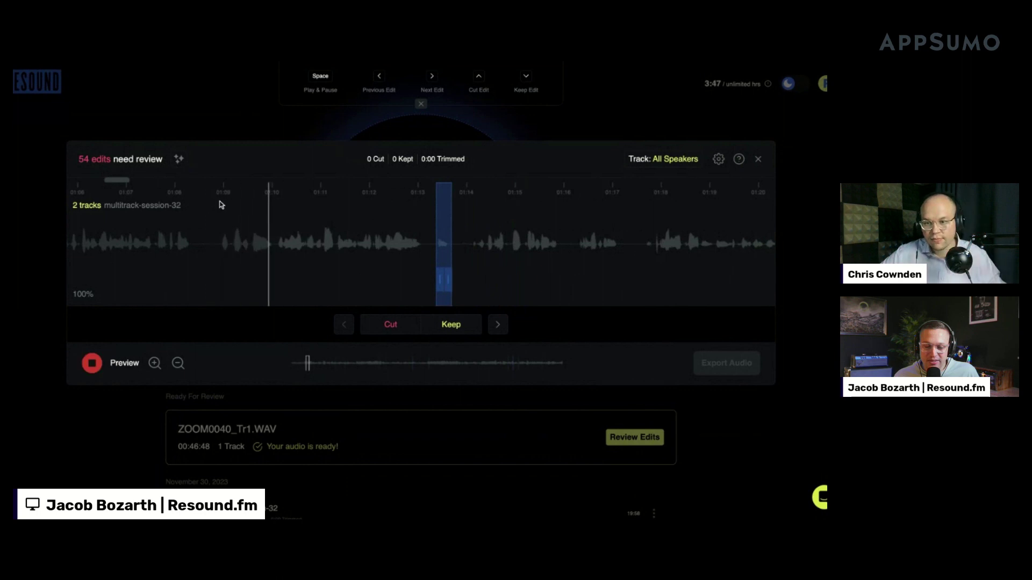
key("space")
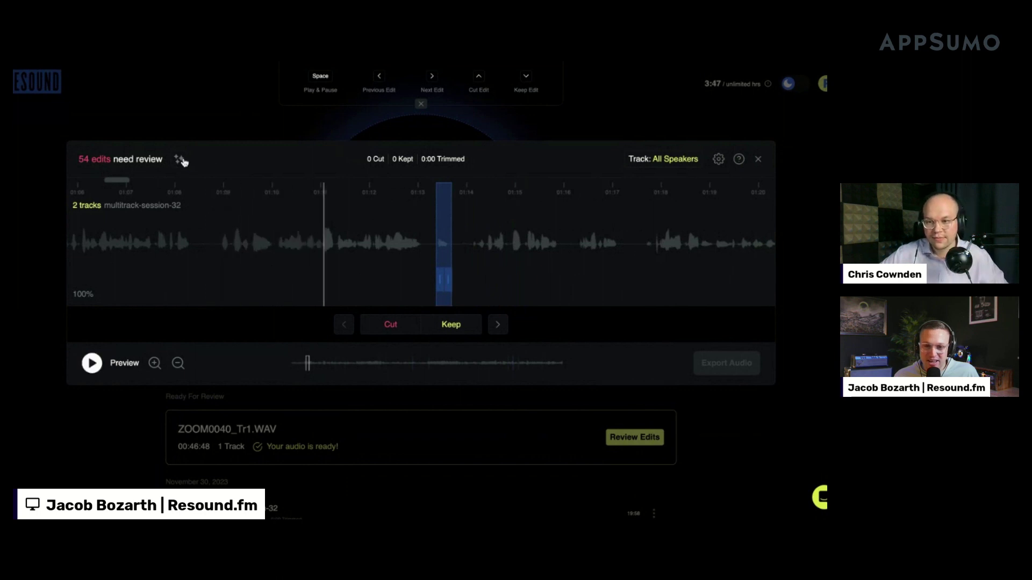
Step: Turn on Enhance Audio and preview the enhanced audio before the 01:13 edit
left_click(179, 159)
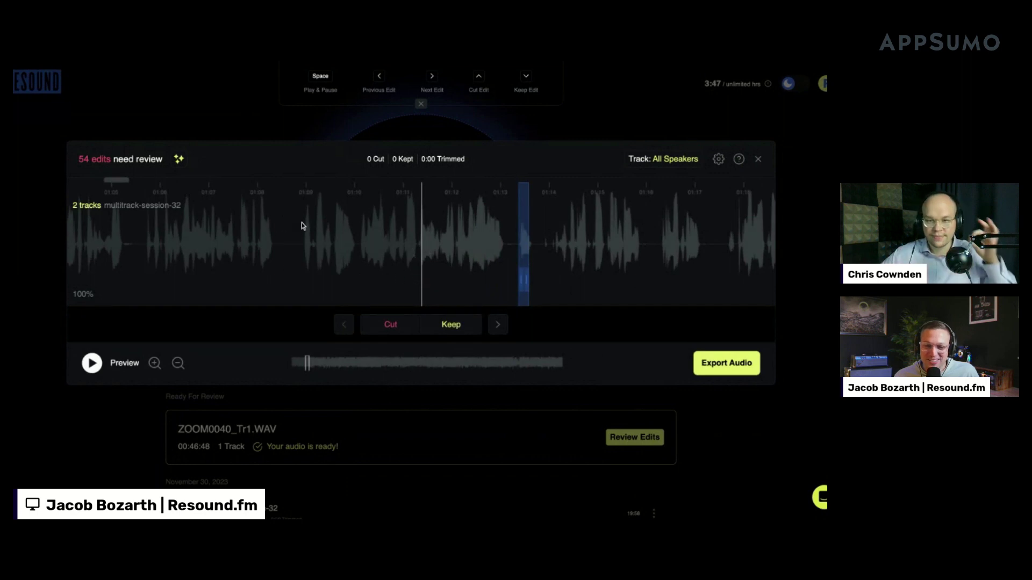
left_click(300, 225)
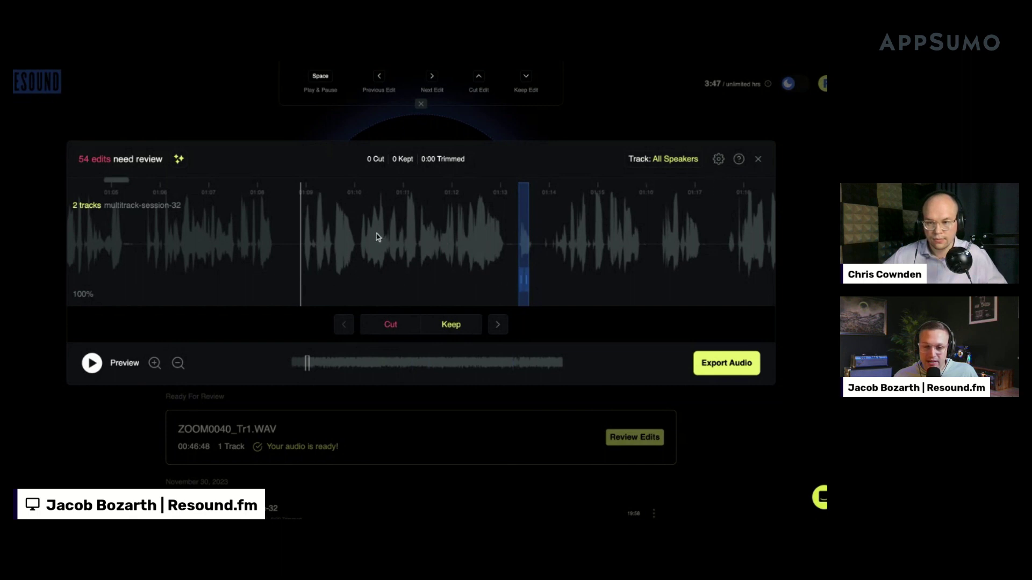
key("space")
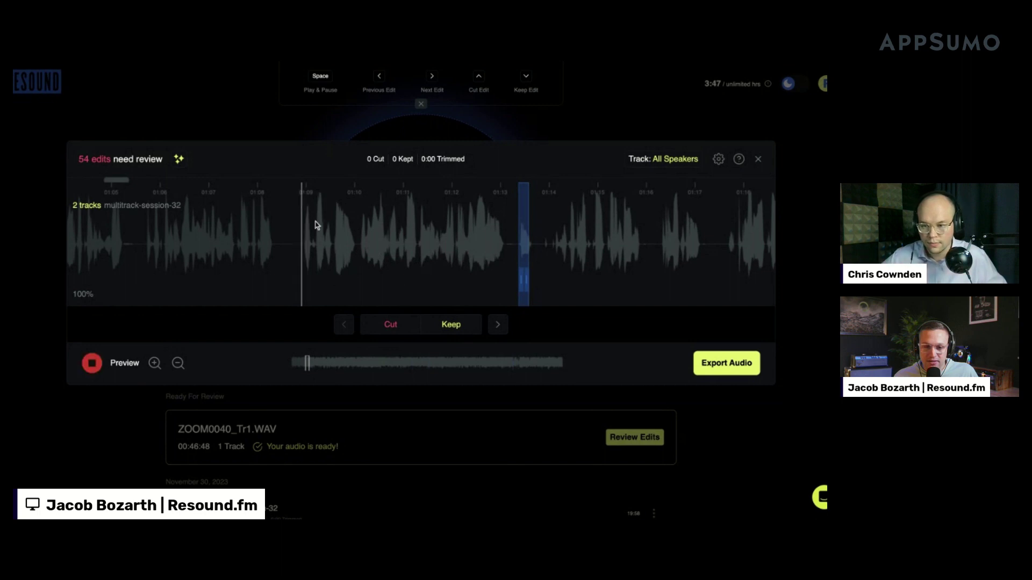
key("space")
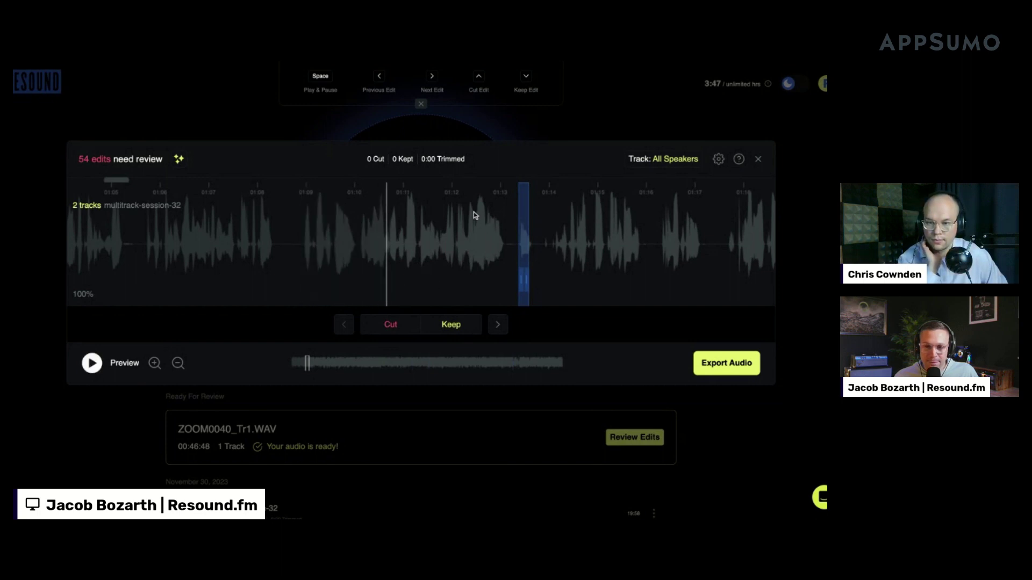
Step: Replay through the 01:13 edit and extend its end a little further right
key("space")
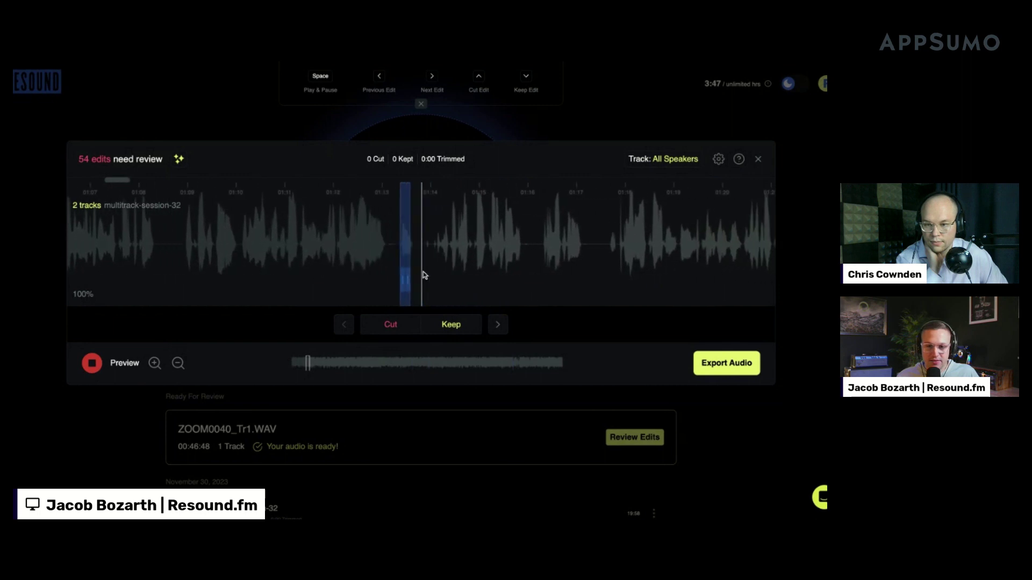
key("space")
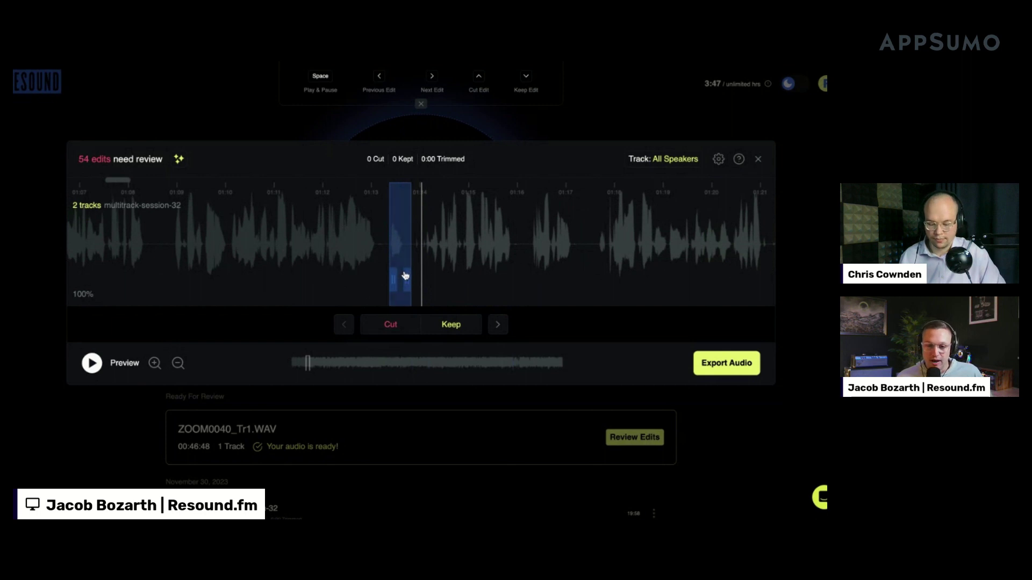
left_click_drag(407, 285, 408, 285)
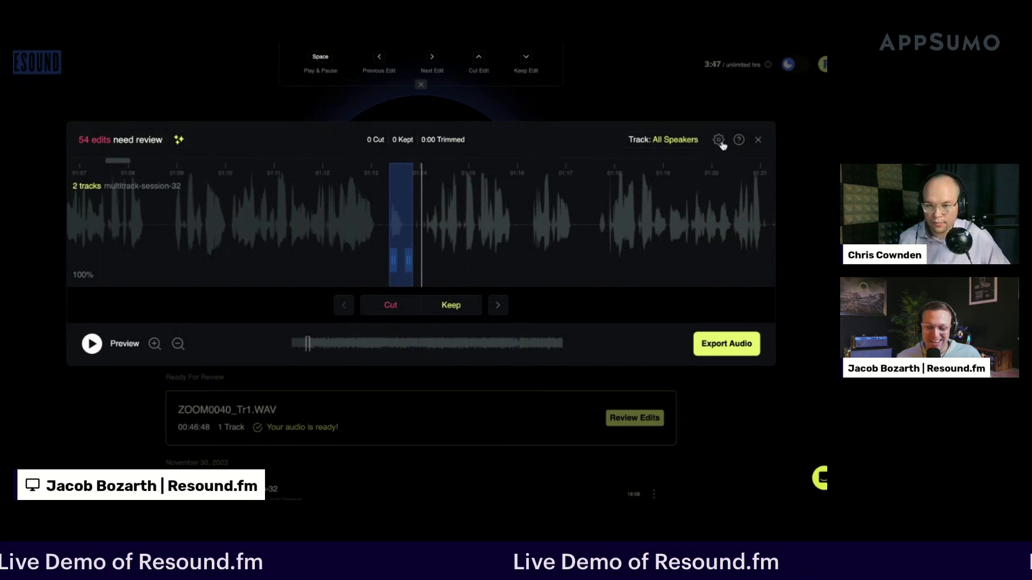
Step: Enable Auto-Advance and Auto-Preview in Editor Settings and apply the changes
left_click(718, 141)
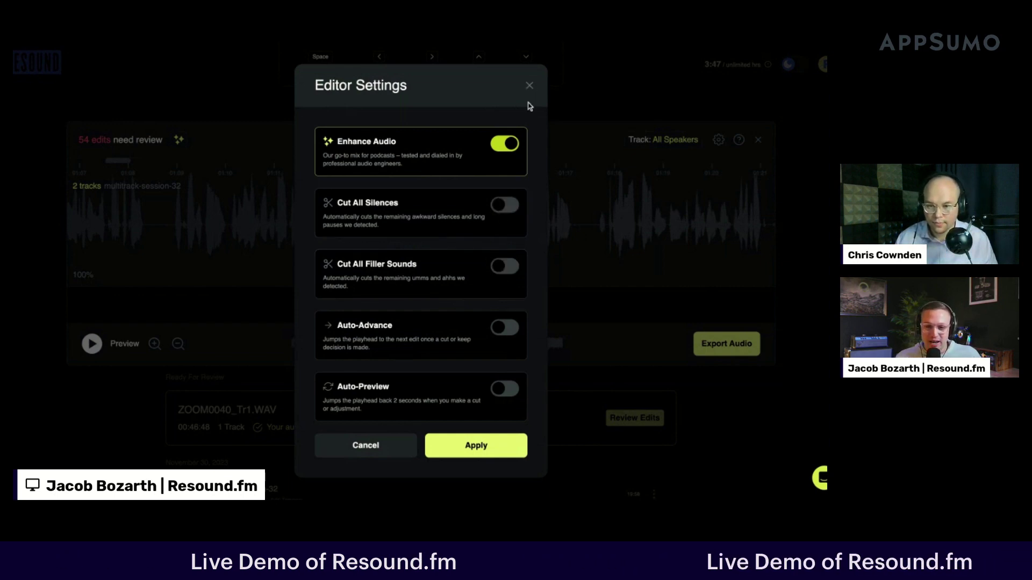
left_click(504, 327)
left_click(496, 391)
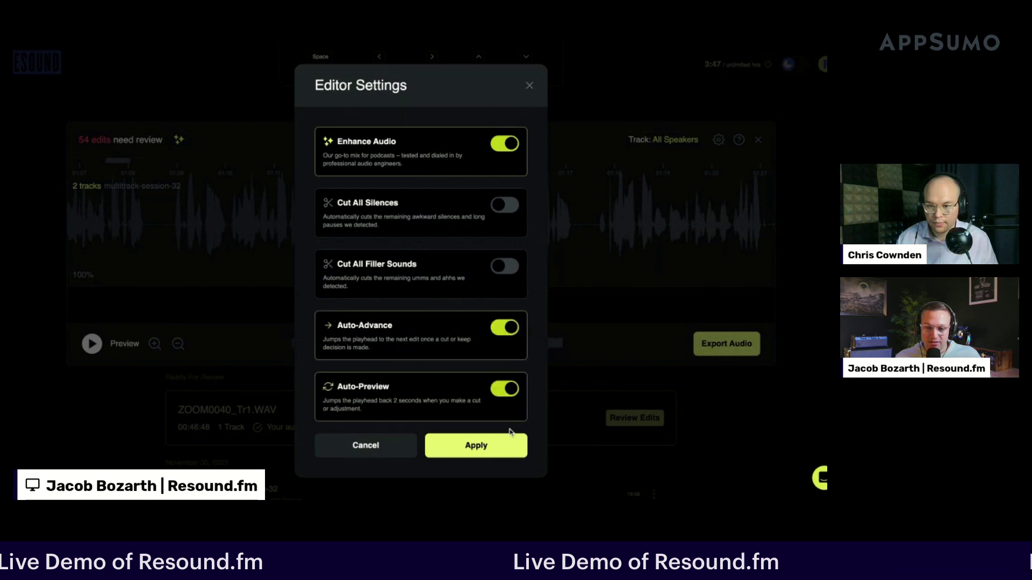
left_click(510, 450)
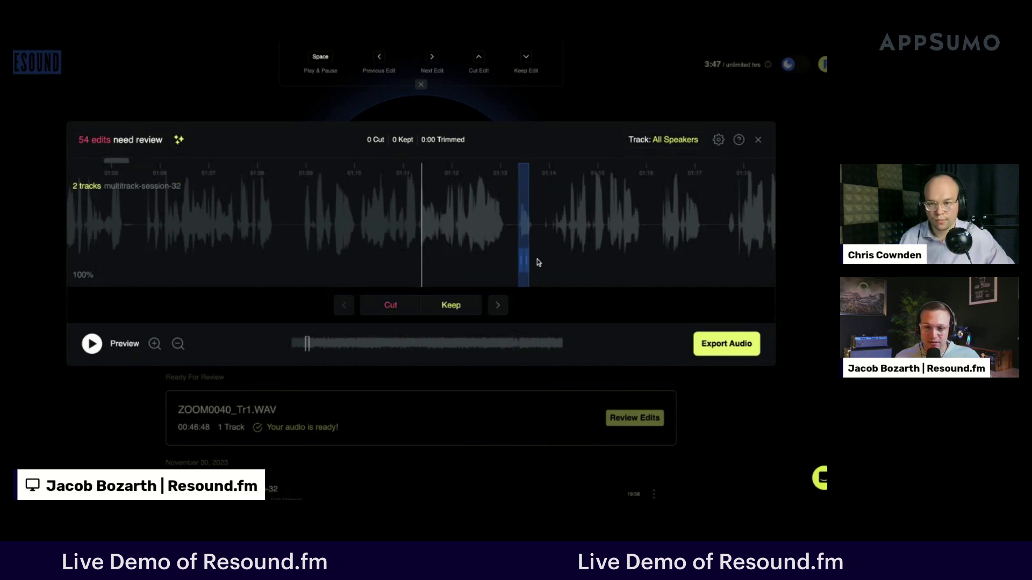
Step: Cut the suggested edit near 01:13 and the next two edits while previewing
key("space")
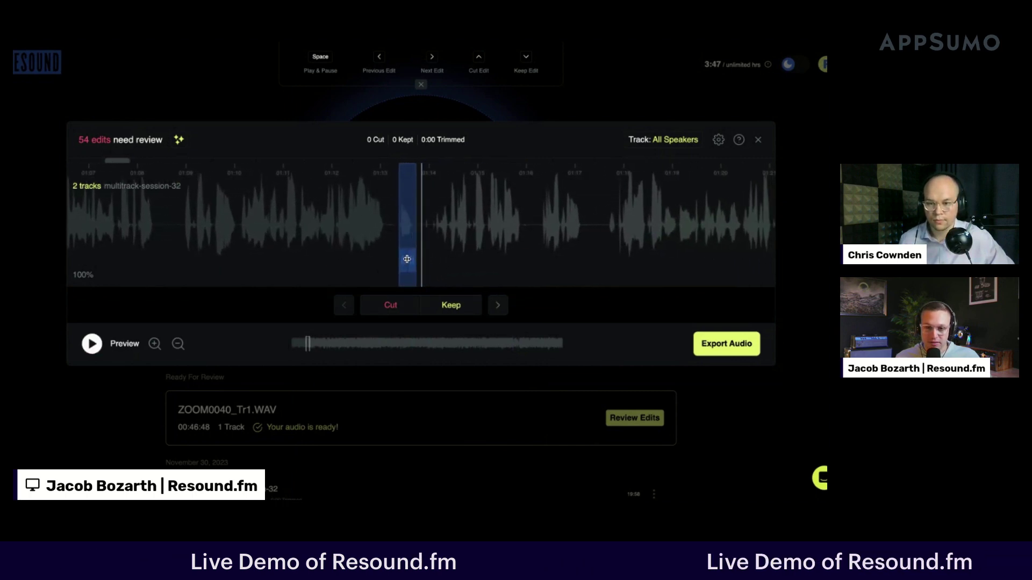
left_click(391, 304)
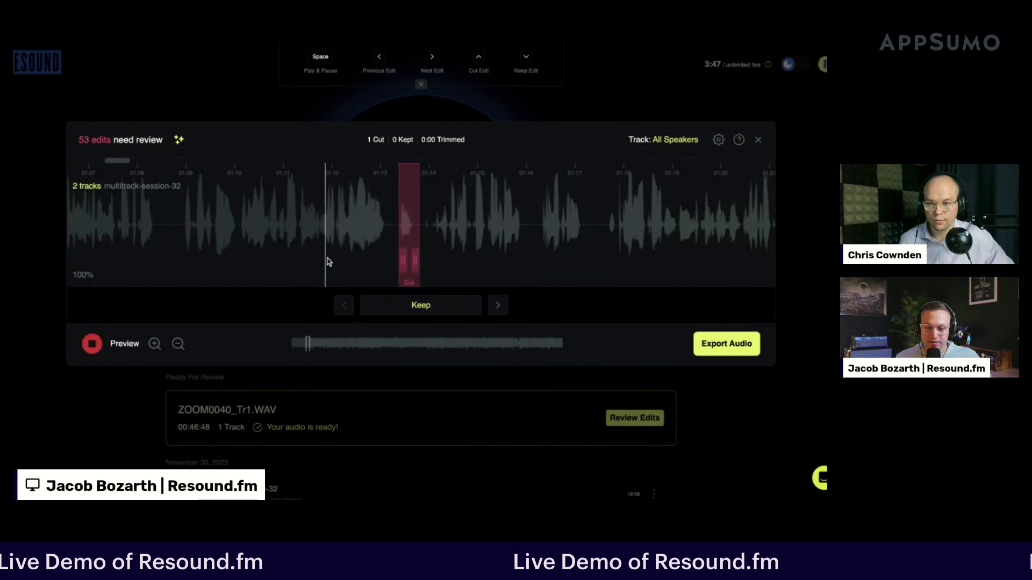
left_click(495, 303)
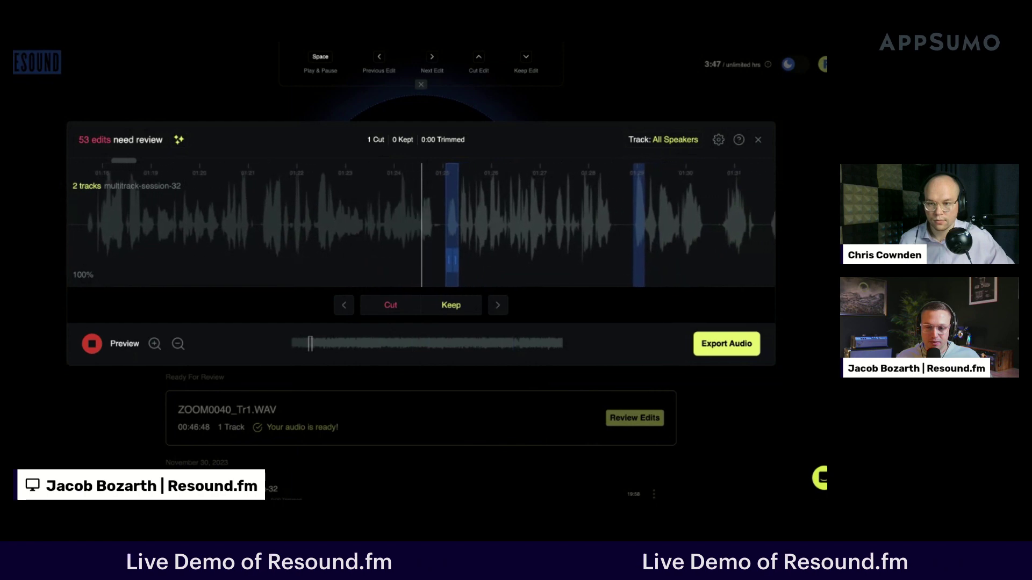
key("Up")
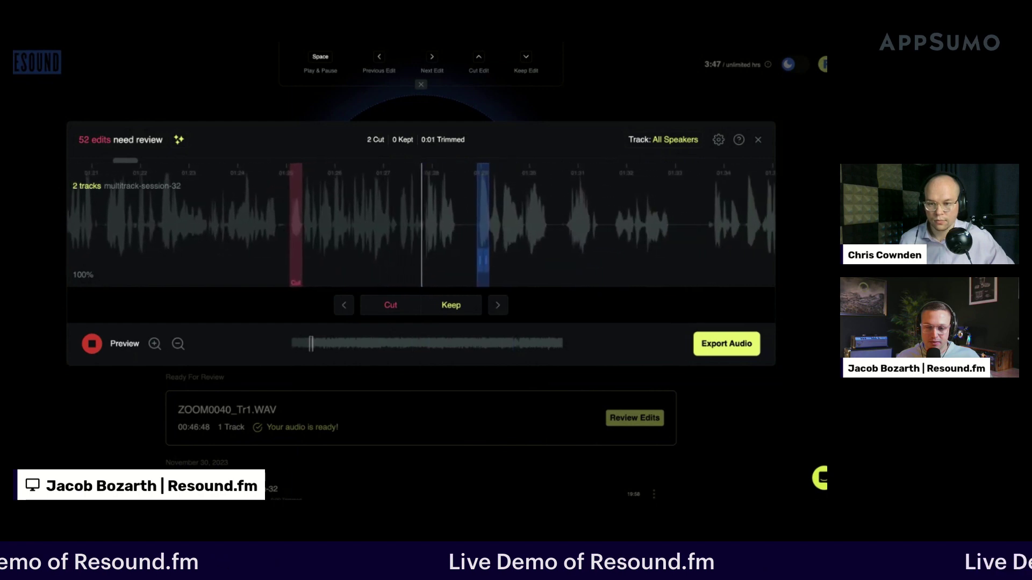
key("Up")
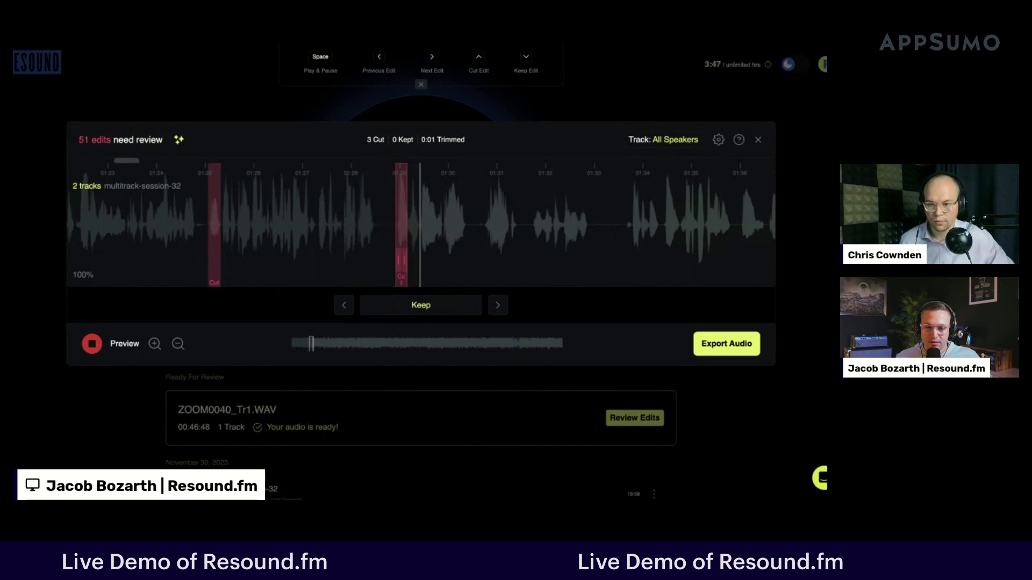
key("space")
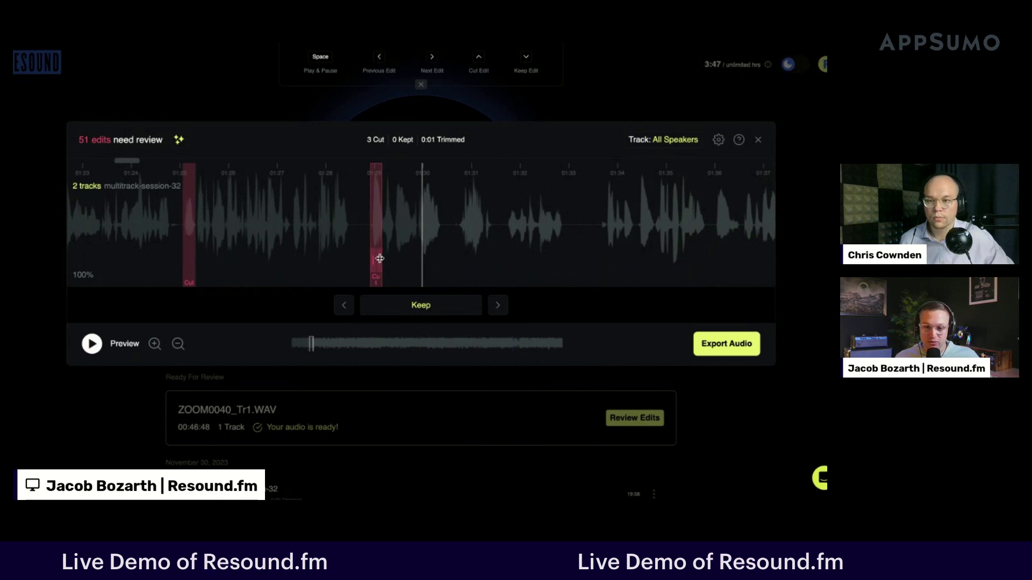
Step: Zoom in three levels, preview across the cuts, and advance to the edit near 02:06
left_click(154, 345)
left_click(155, 344)
left_click(154, 345)
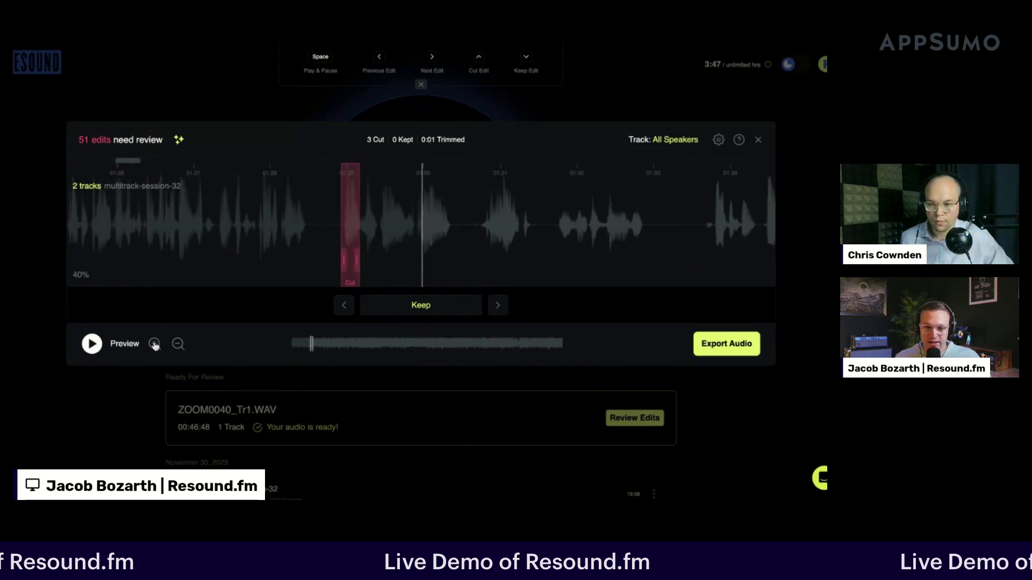
left_click(154, 344)
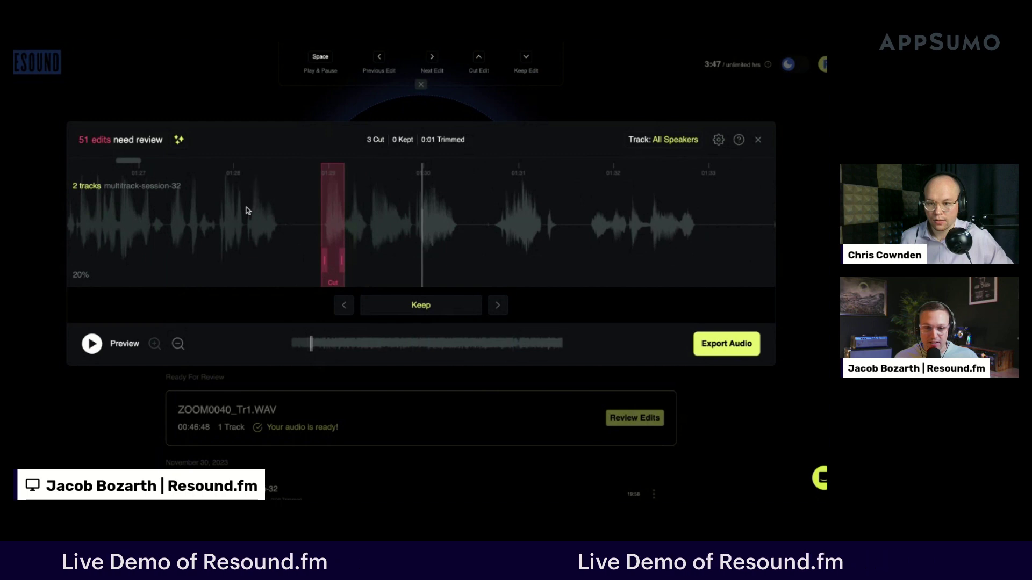
left_click(246, 221)
key("space")
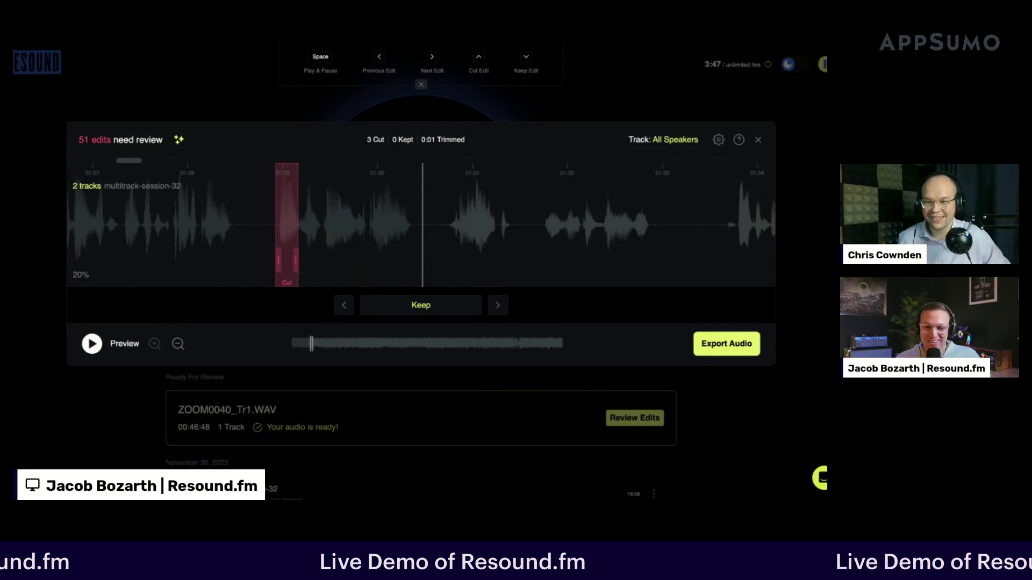
key("Right")
key("space")
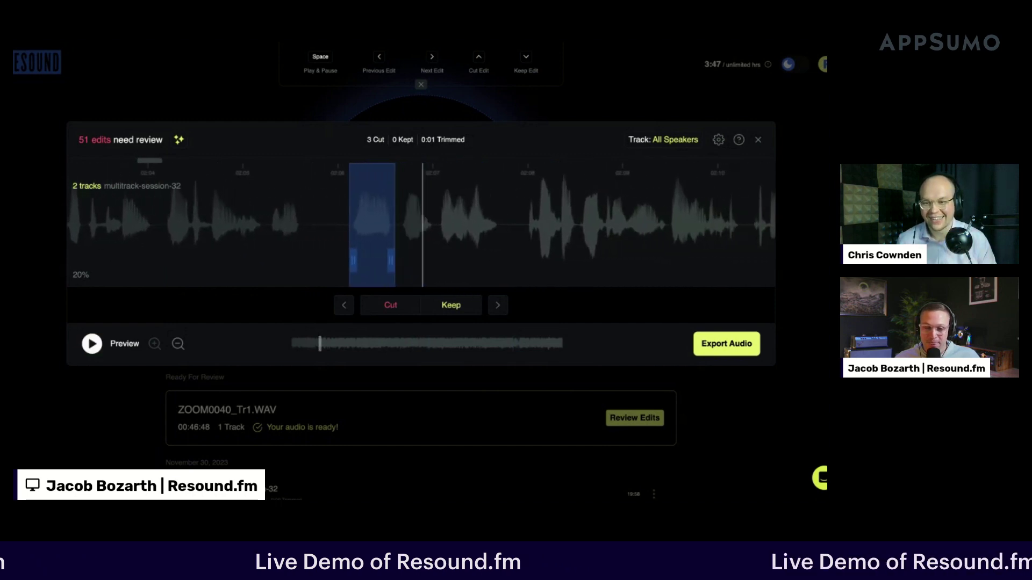
Step: Cut the suggested edit near 02:06 and replay from just before it
key("Up")
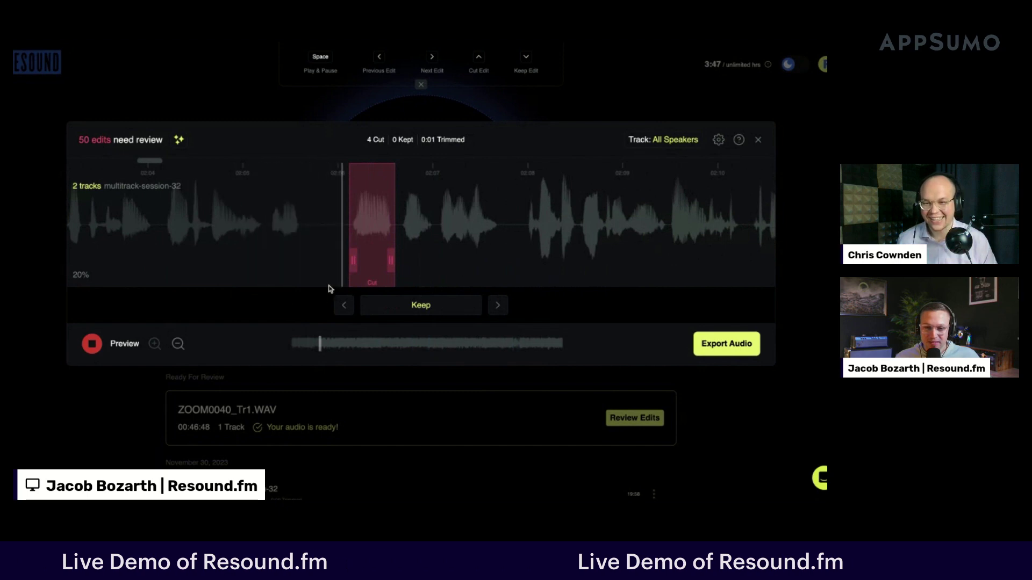
key("space")
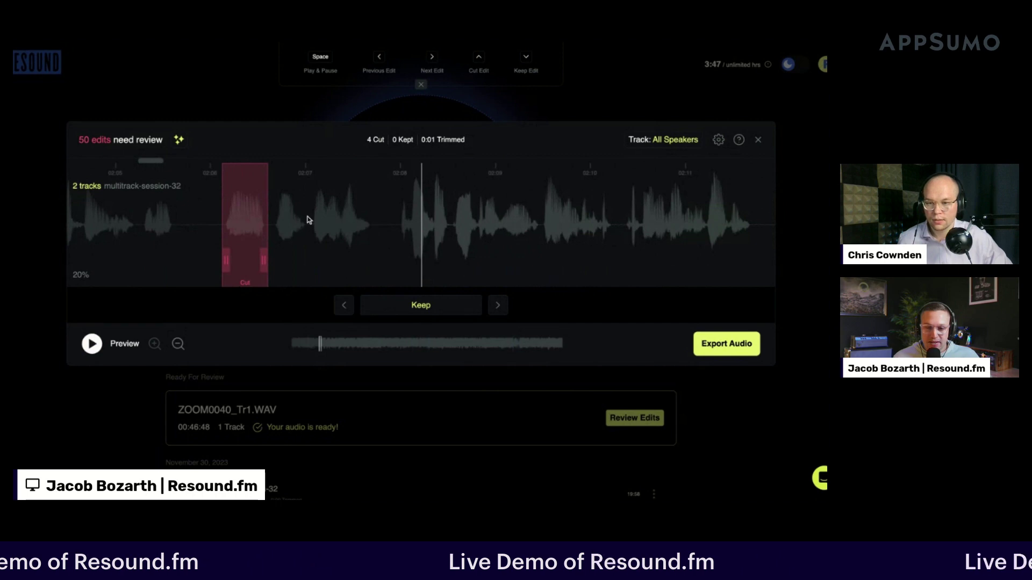
left_click(198, 203)
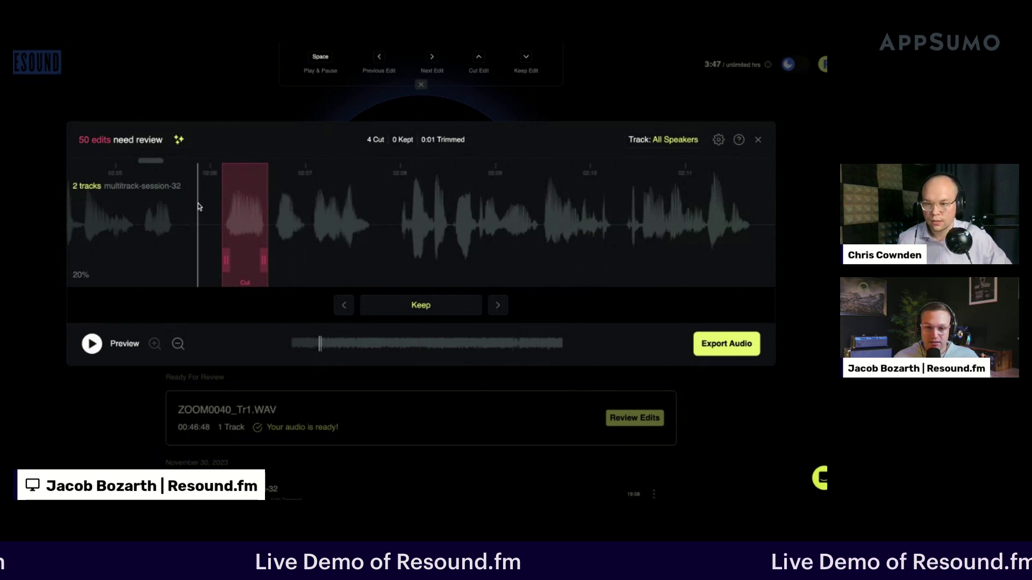
key("space")
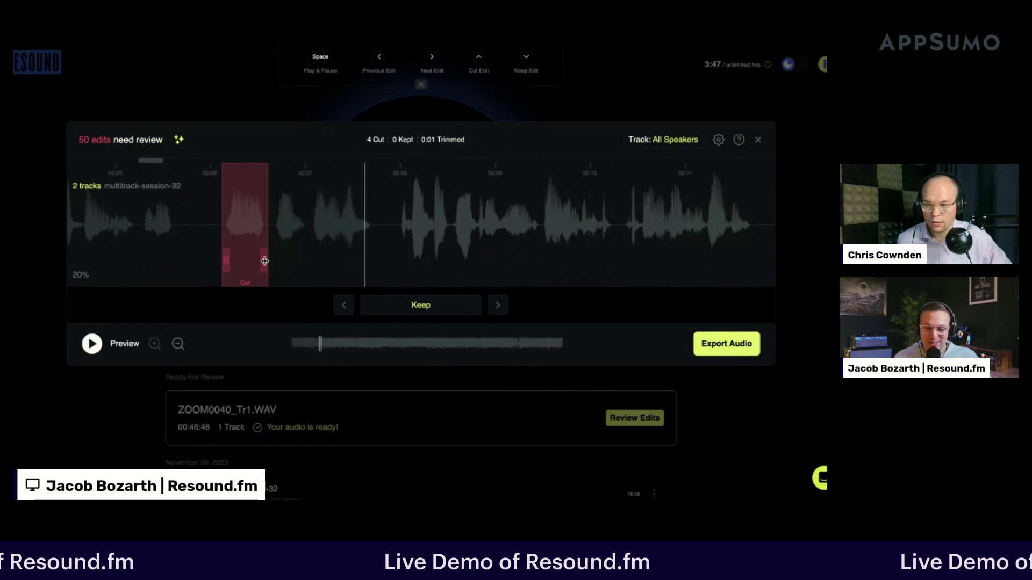
Step: Widen the cut region to trim 0:02, then preview the next suggested edit
left_click_drag(264, 261, 310, 261)
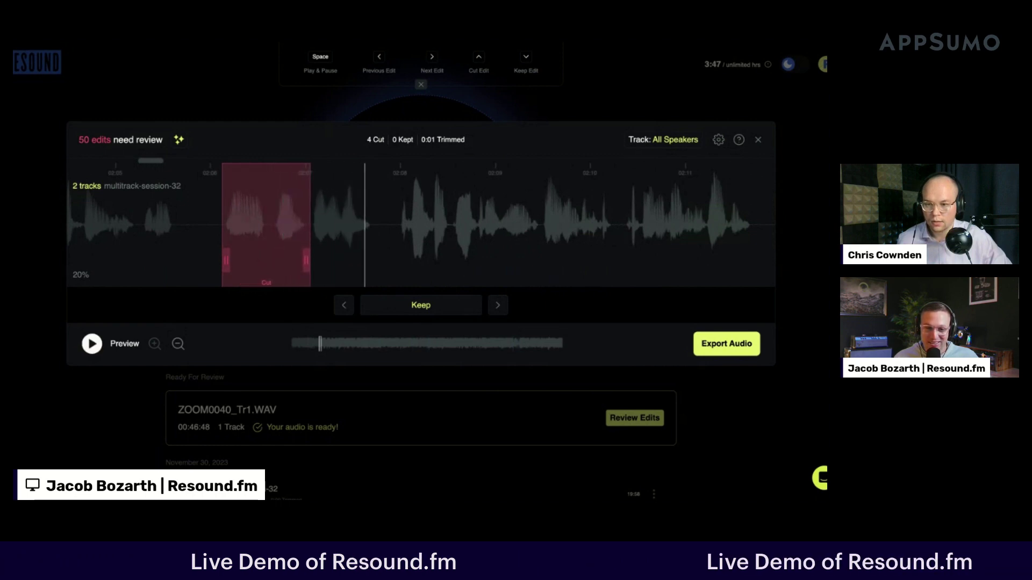
key("space")
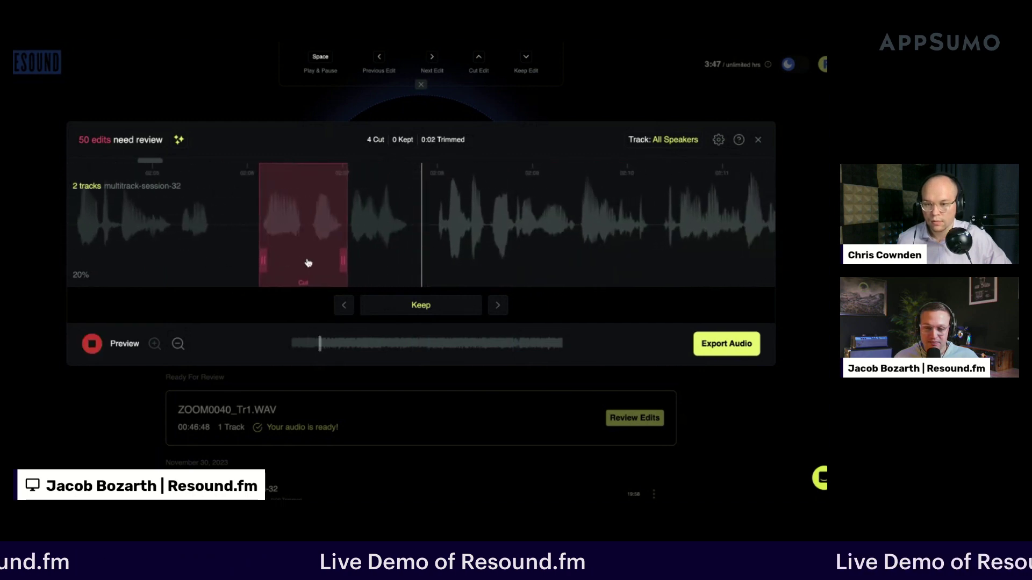
key("space")
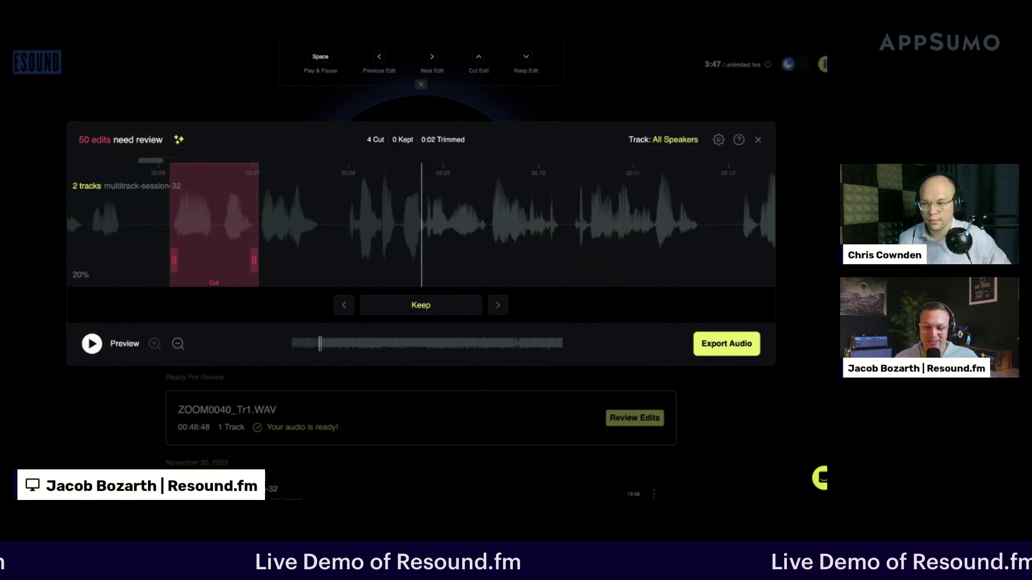
key("space")
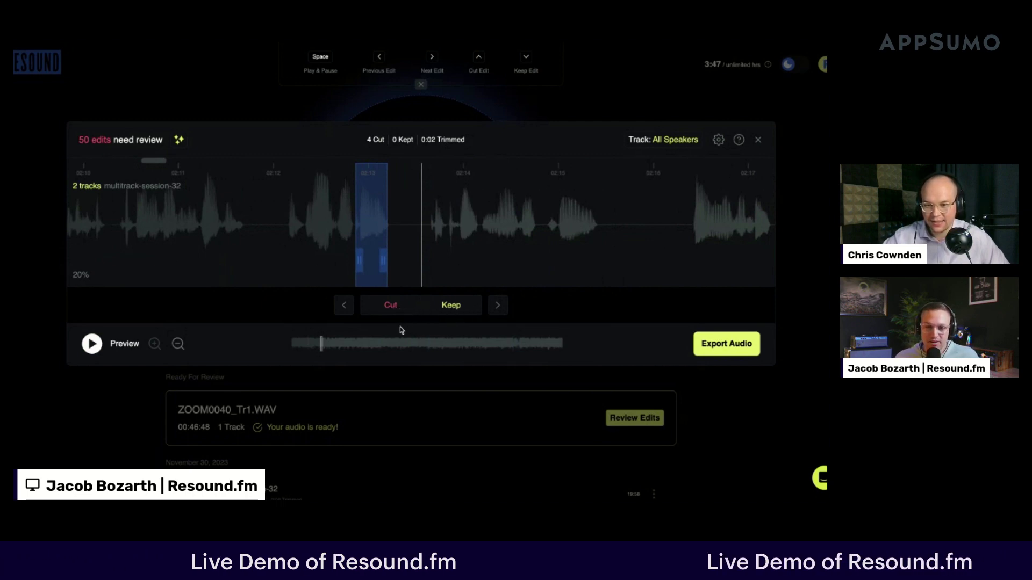
key("space")
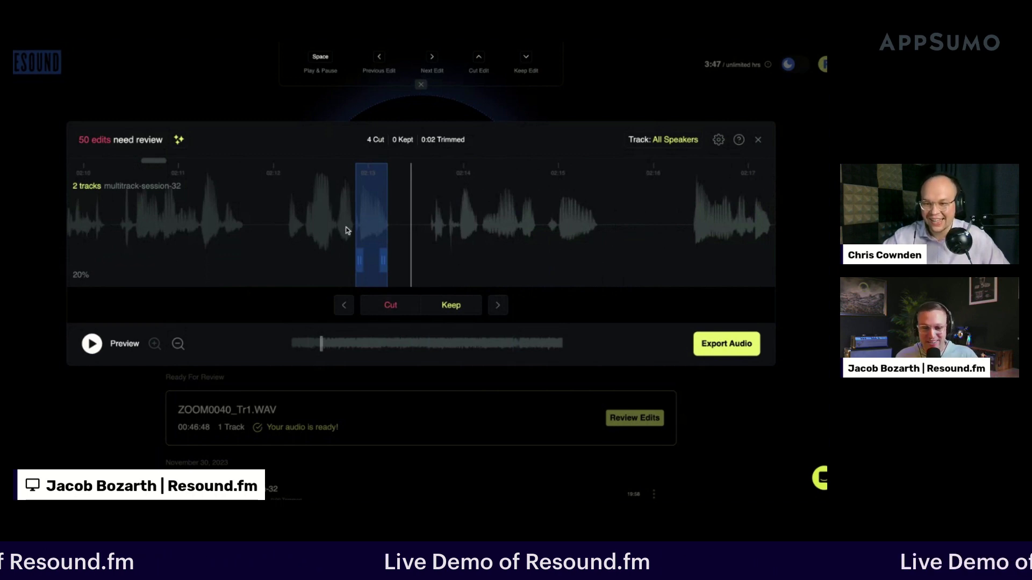
Step: Keep the edit near 02:12 and cut the pending edit near 02:32
left_click(434, 304)
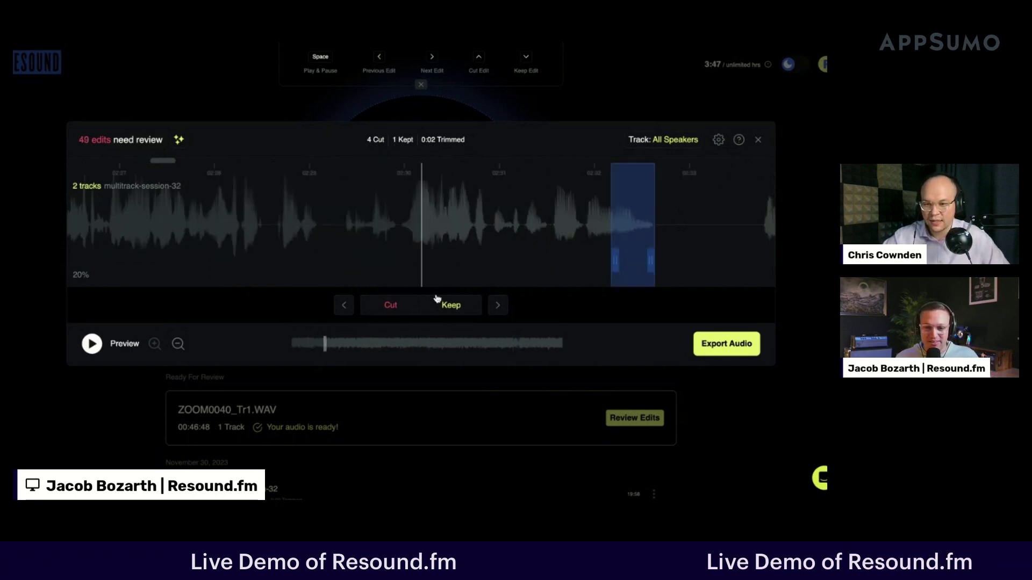
key("Left")
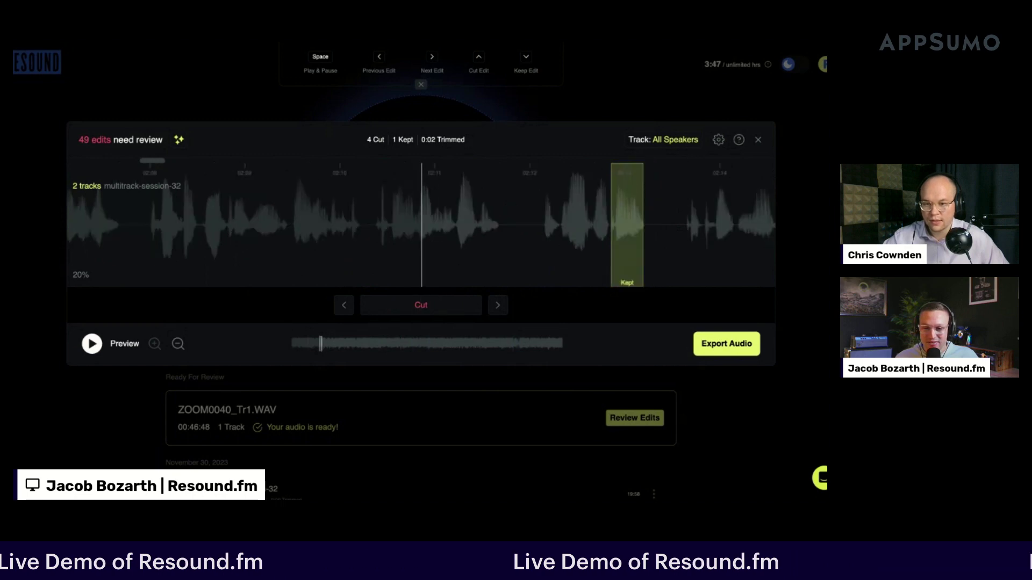
key("Right")
key("space")
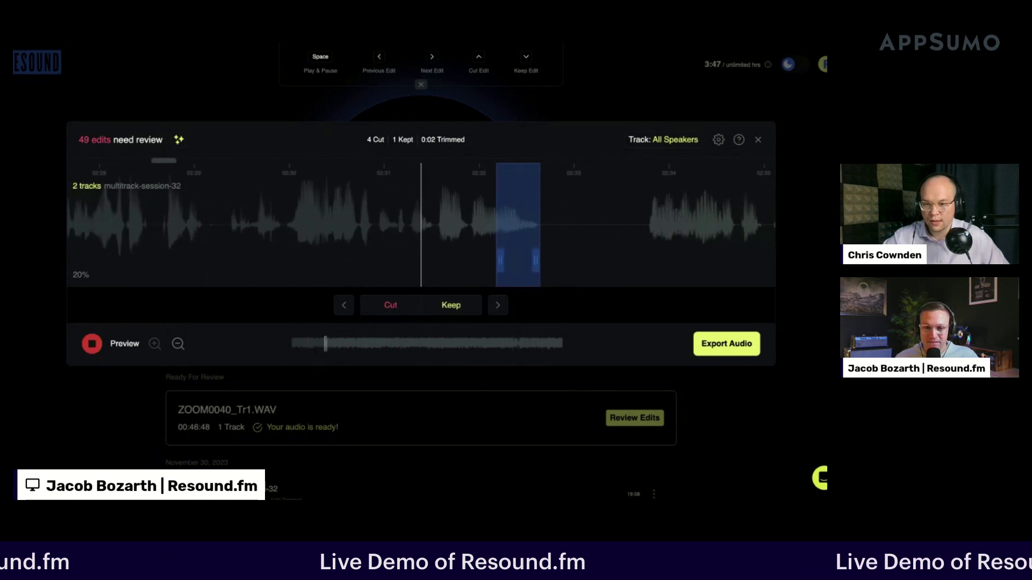
key("Up")
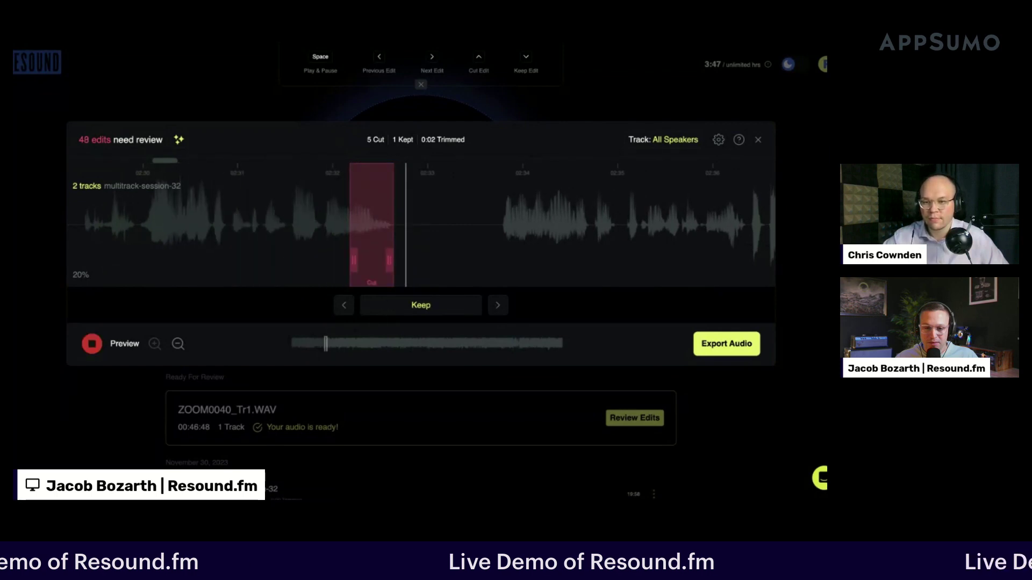
key("space")
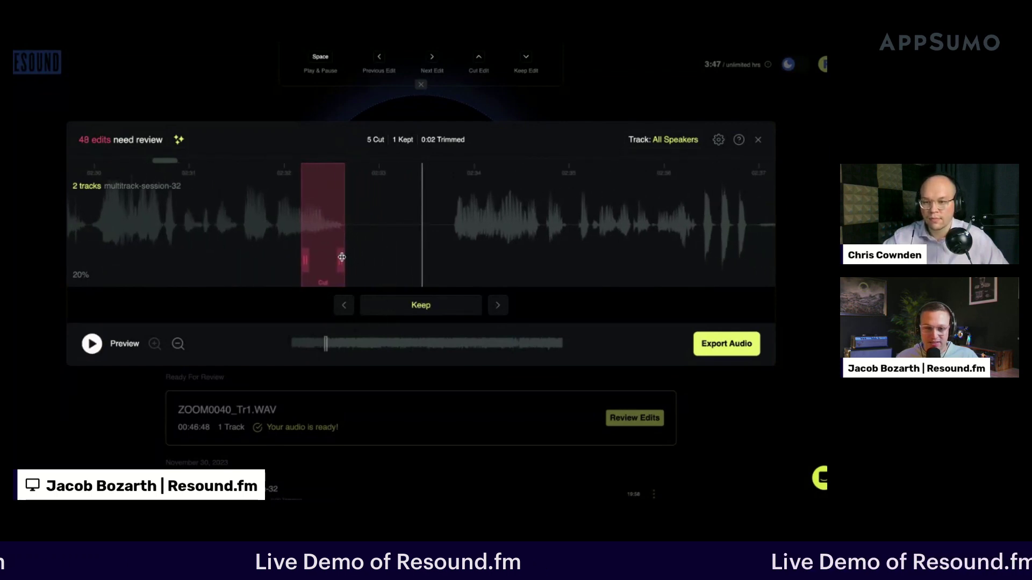
Step: Resize the 02:32 cut region, widening it and then moving its start later, previewing each change
left_click(339, 258)
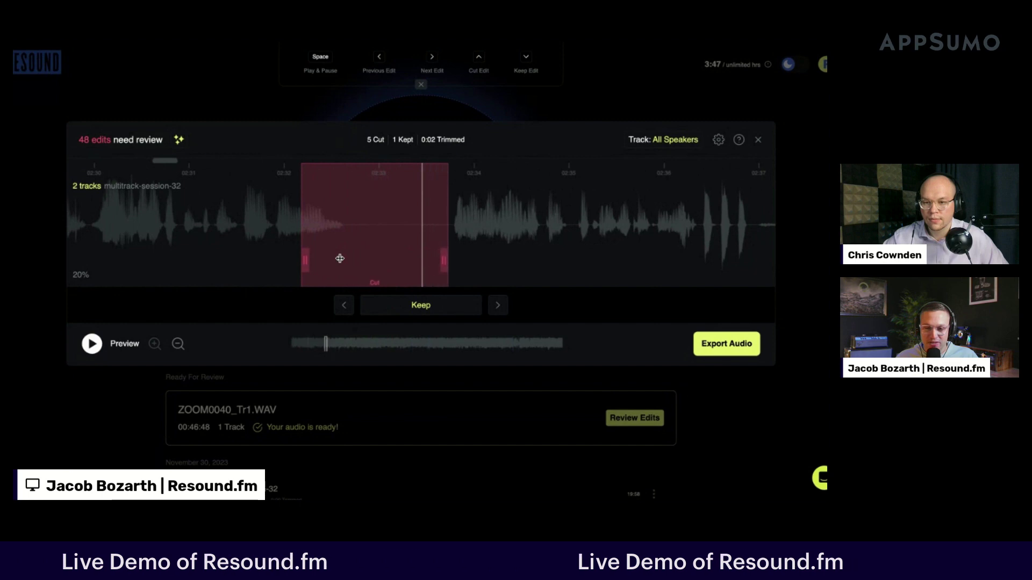
key("space")
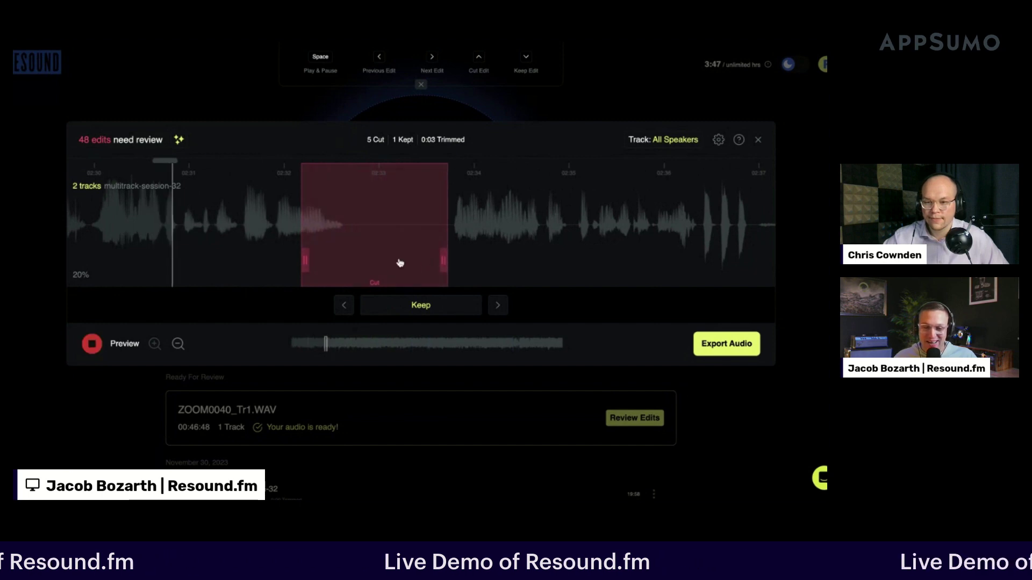
key("space")
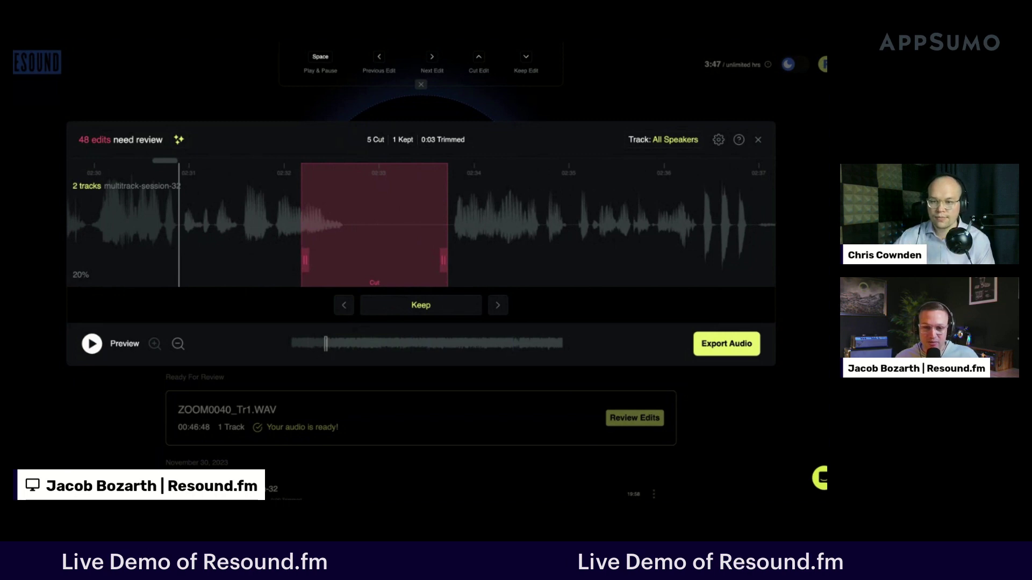
key("space")
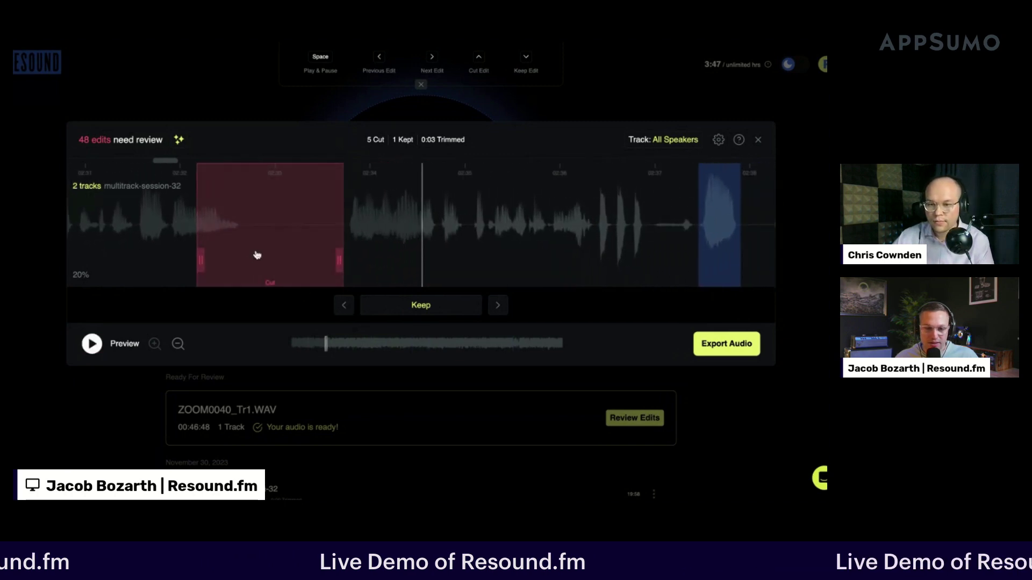
left_click(200, 260)
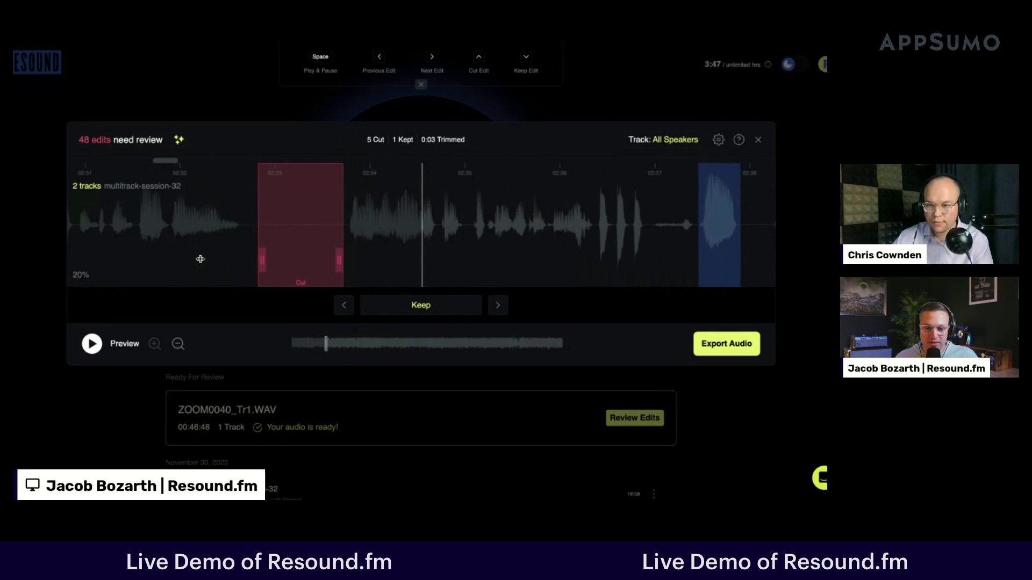
key("space")
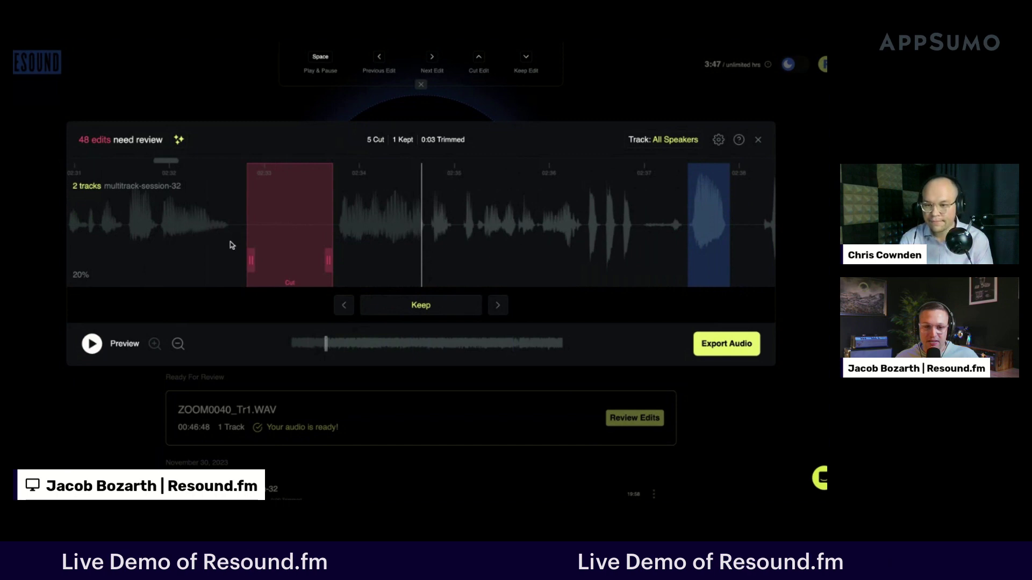
scroll(229, 242, "left", 3)
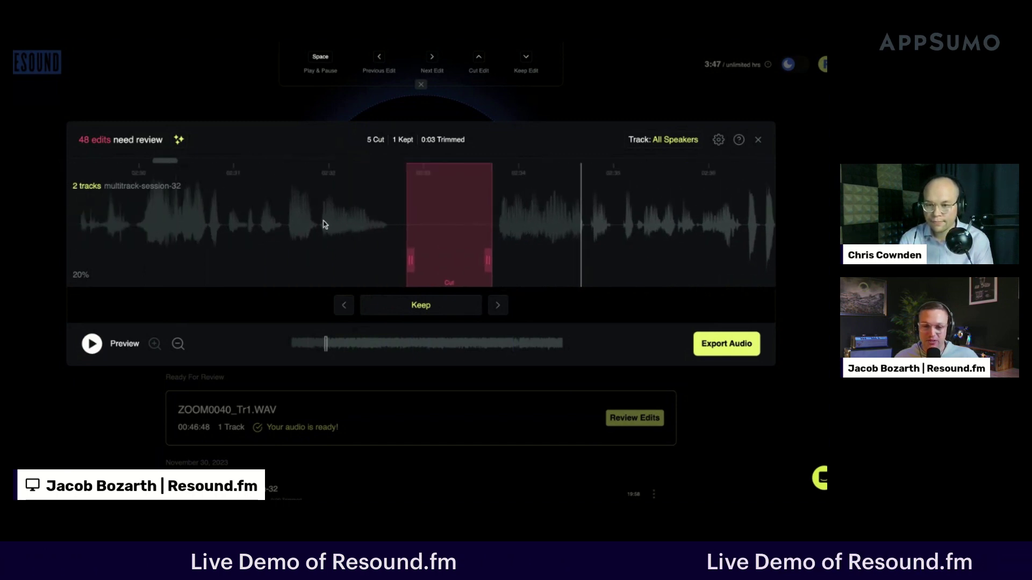
scroll(325, 225, "right", 3)
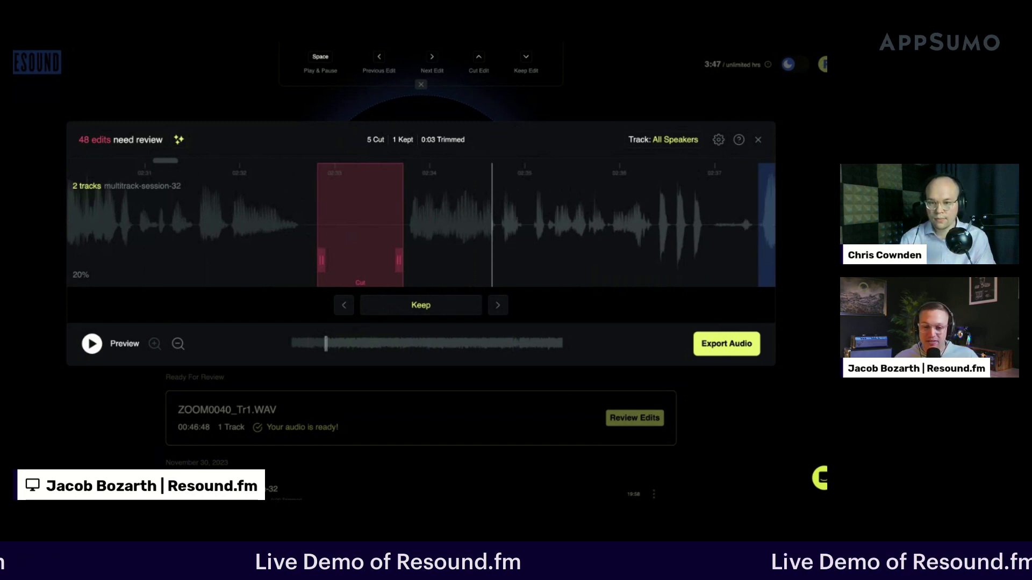
key("space")
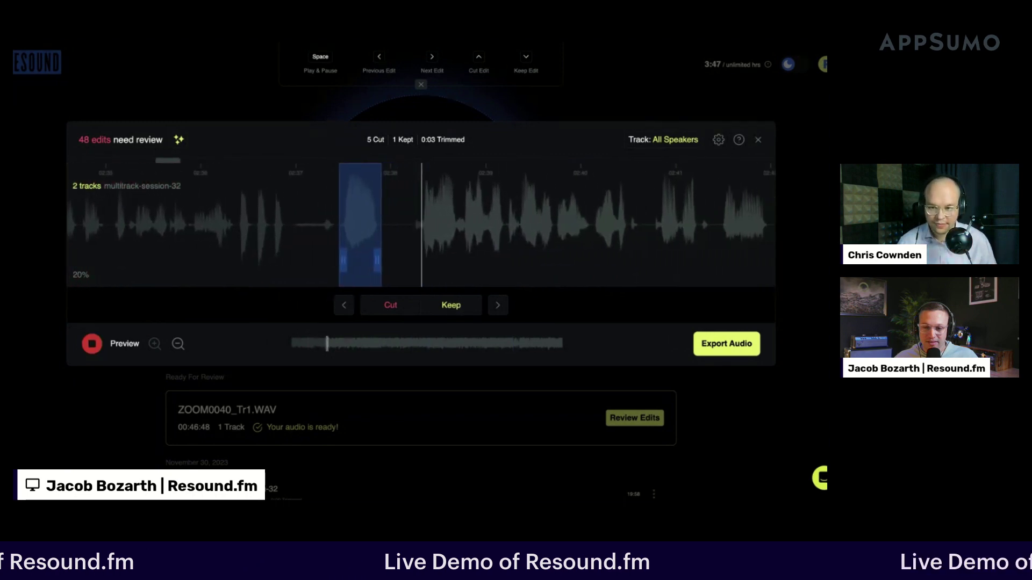
Step: Cut the edit near 02:37 and drag its start earlier, then fine-tune the left handle
key("Up")
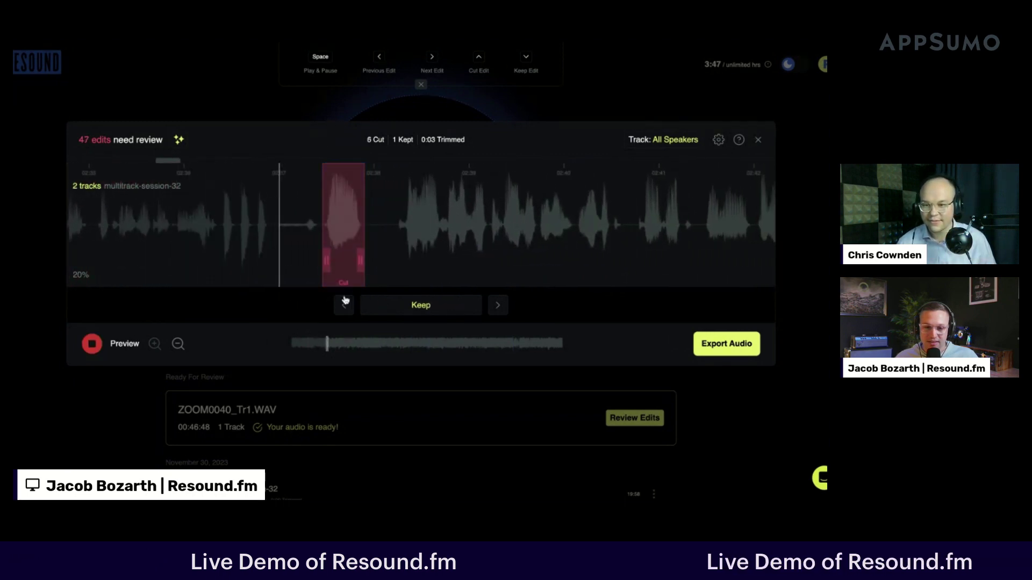
key("space")
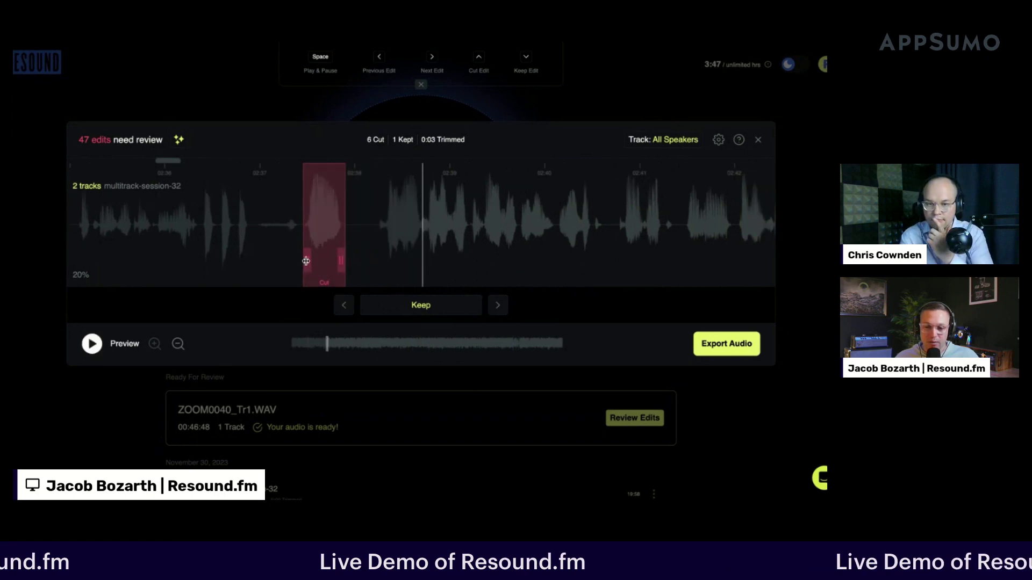
mouse_move(306, 262)
left_mouse_down()
mouse_move(260, 262)
mouse_move(302, 261)
left_mouse_up()
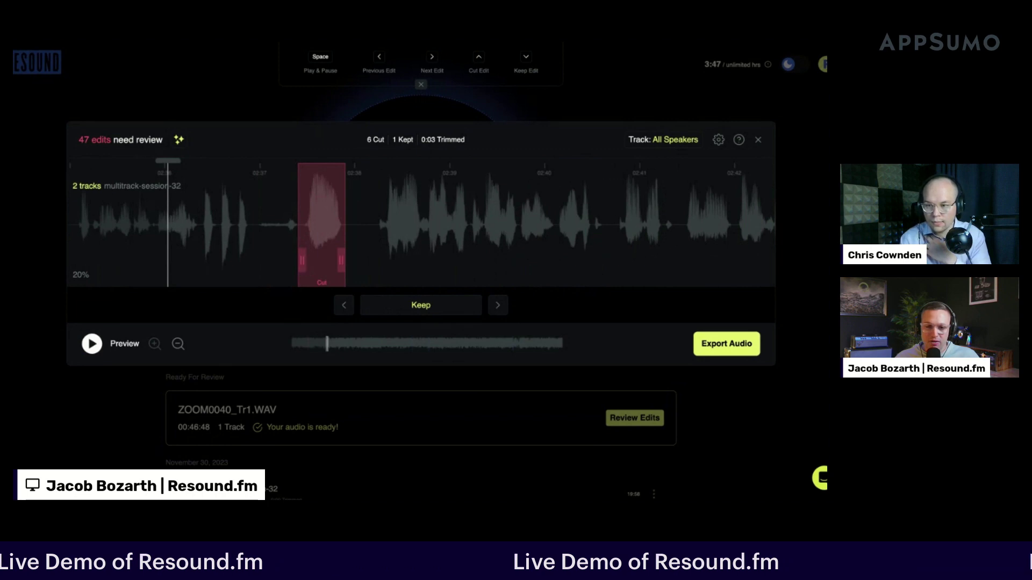
left_click_drag(302, 261, 265, 262)
left_click_drag(296, 260, 261, 260)
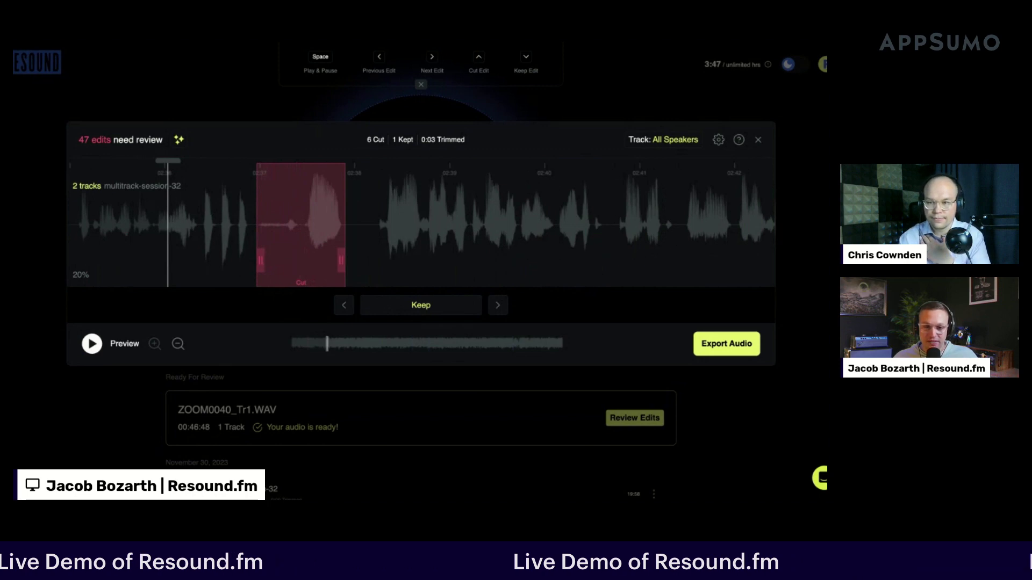
Step: Replay across the 02:37 cut and advance to the next suggested edit
left_click(263, 278)
key("space")
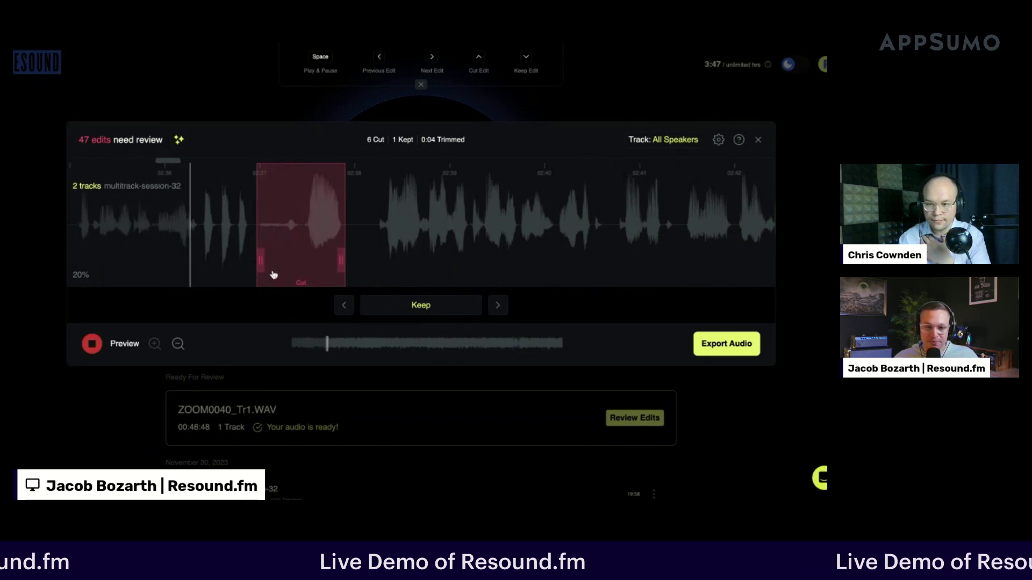
key("Right")
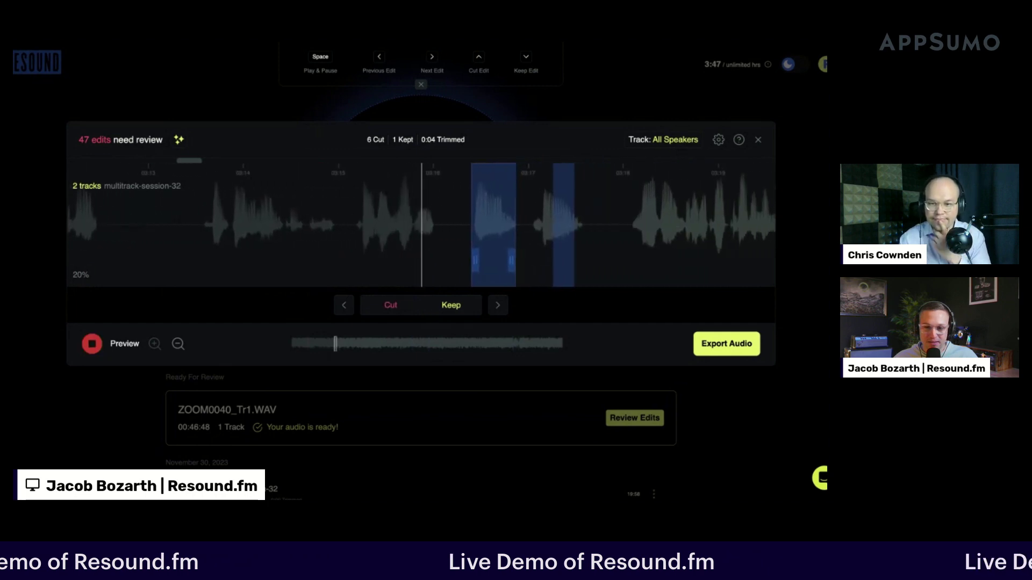
Step: Cut the edit near 03:16 and replay the audio across the new cut
key("Up")
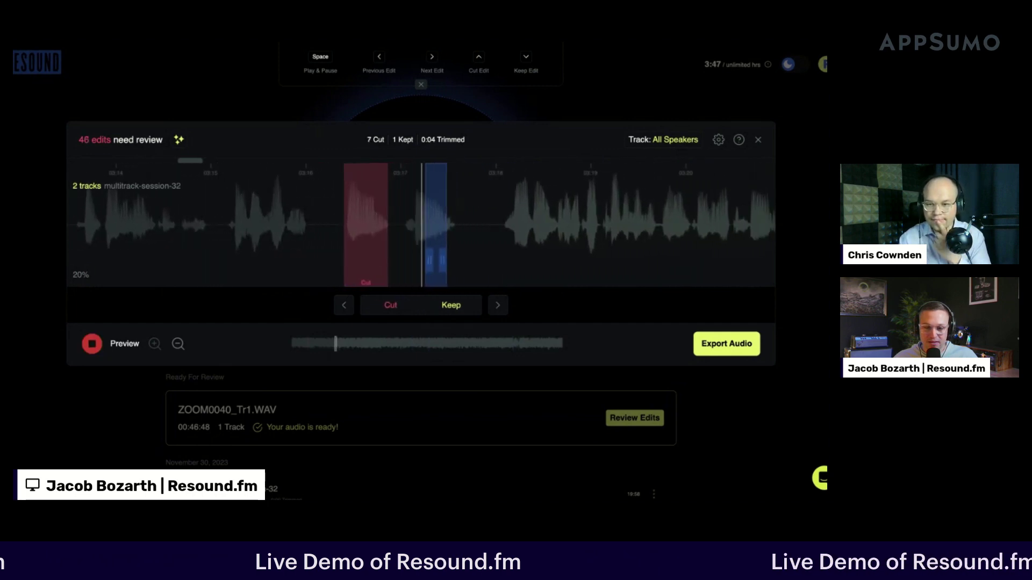
key("Left")
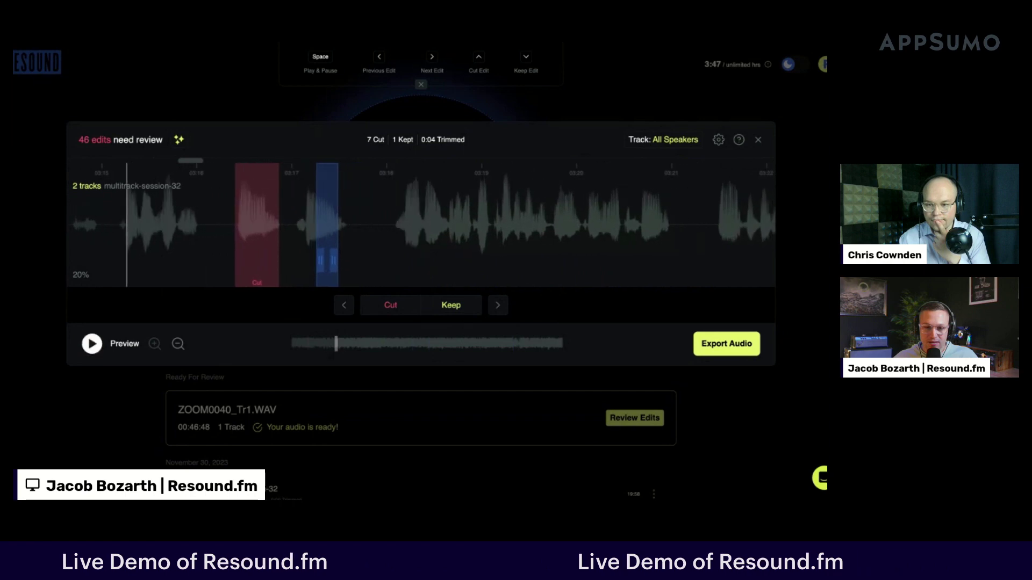
key("space")
key("space")
key("space")
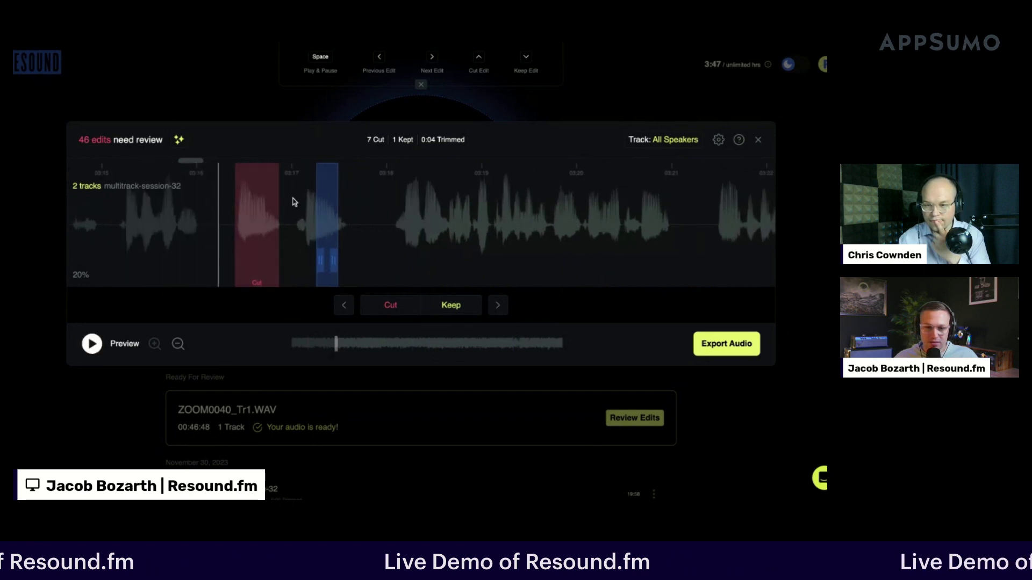
left_click(289, 223)
key("space")
key("space")
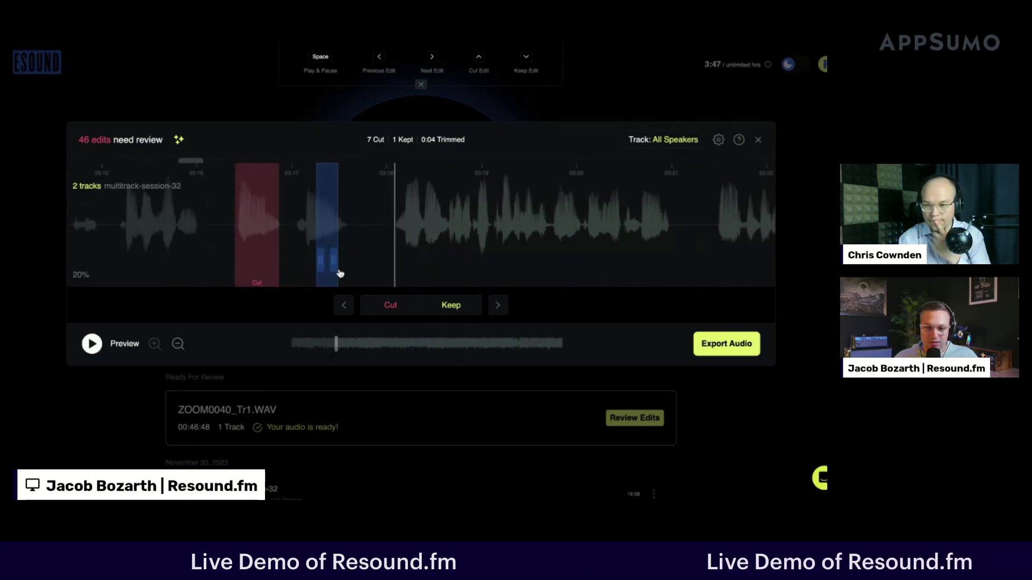
Step: Keep the edit near 03:17, replay the earlier edits, and advance to the next pending edit
left_click(436, 309)
key("Left")
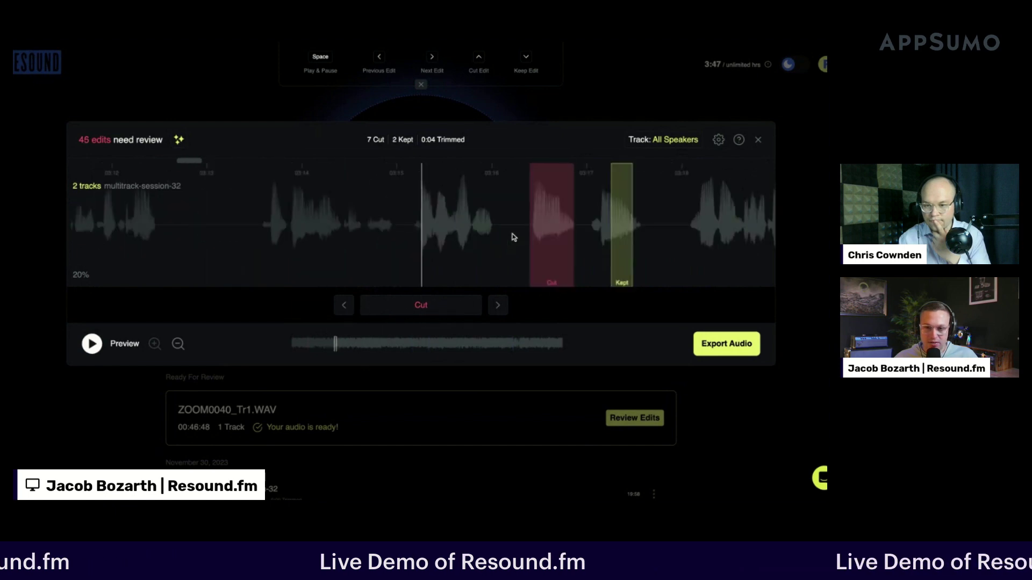
key("space")
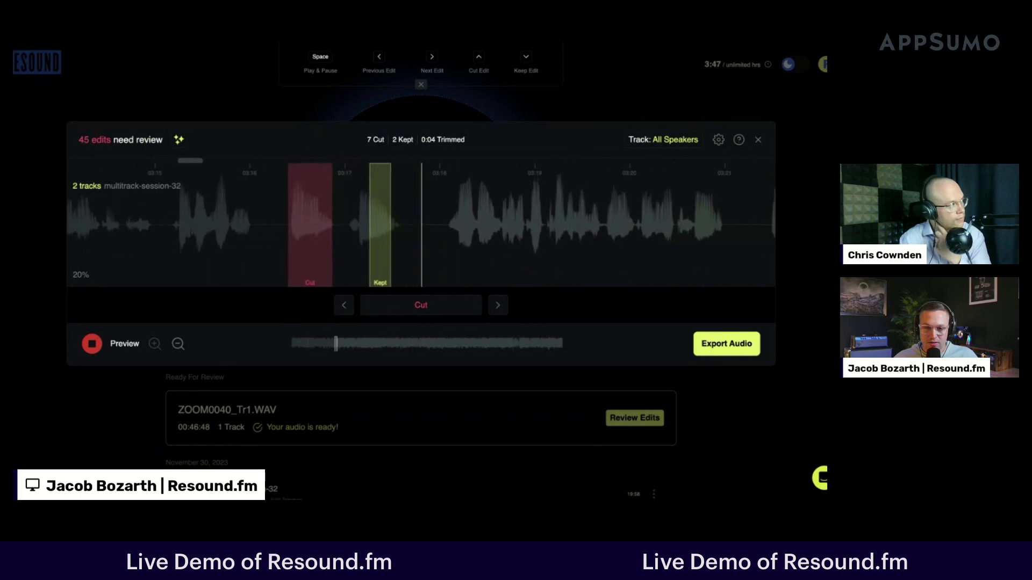
key("space")
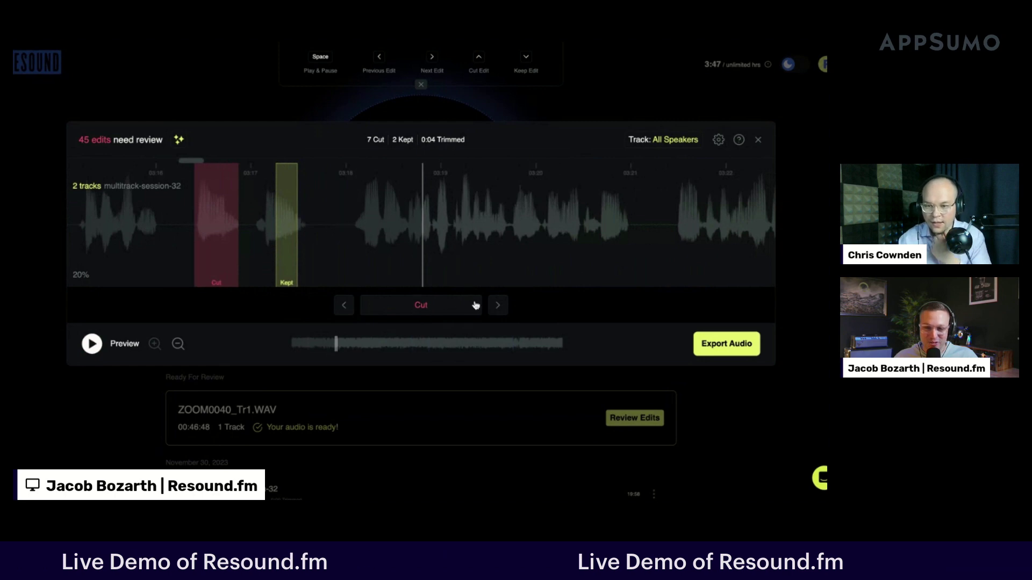
left_click(499, 308)
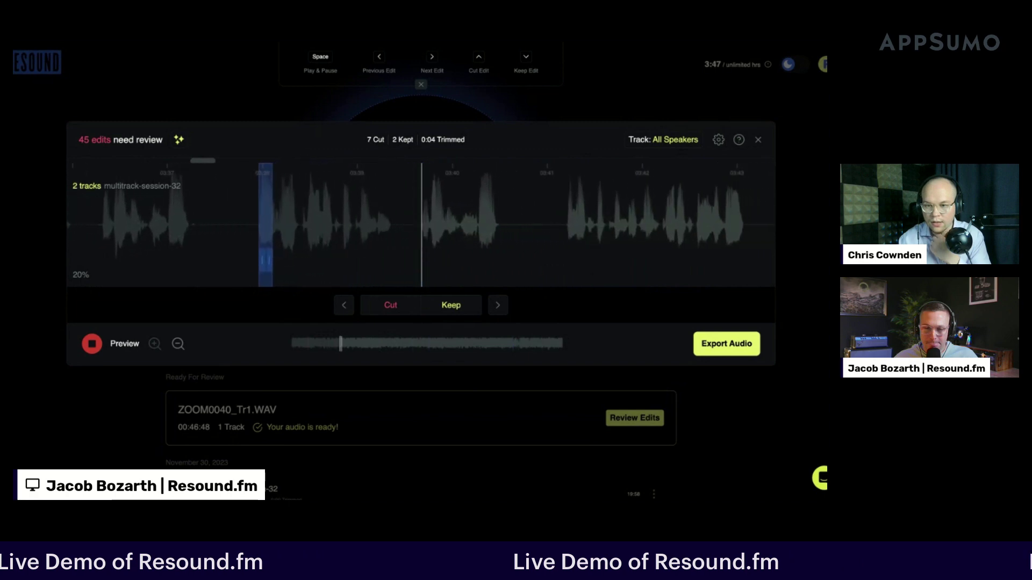
Step: Keep the current suggested edit and preview the audio around the next one
key("Down")
key("space")
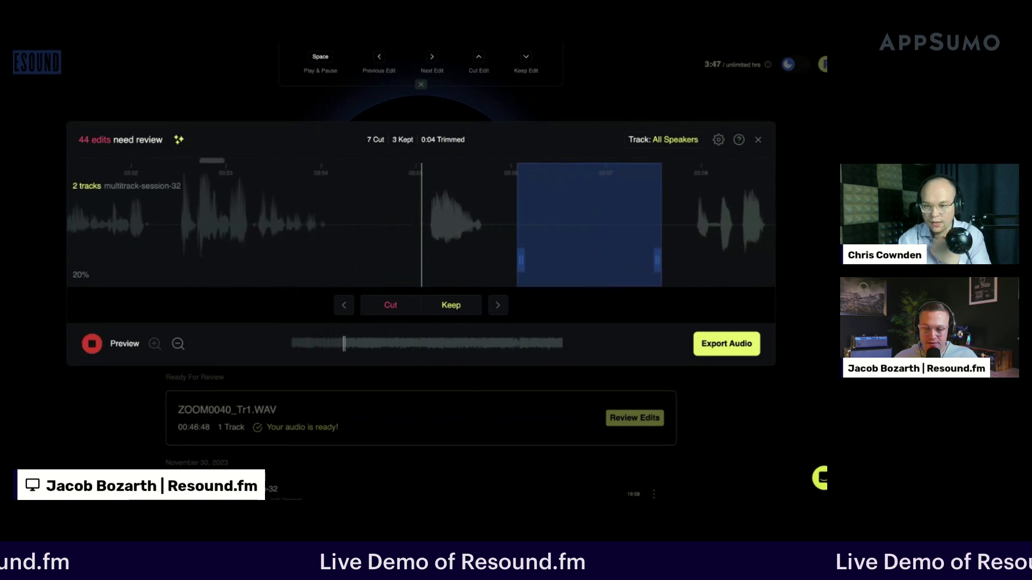
key("space")
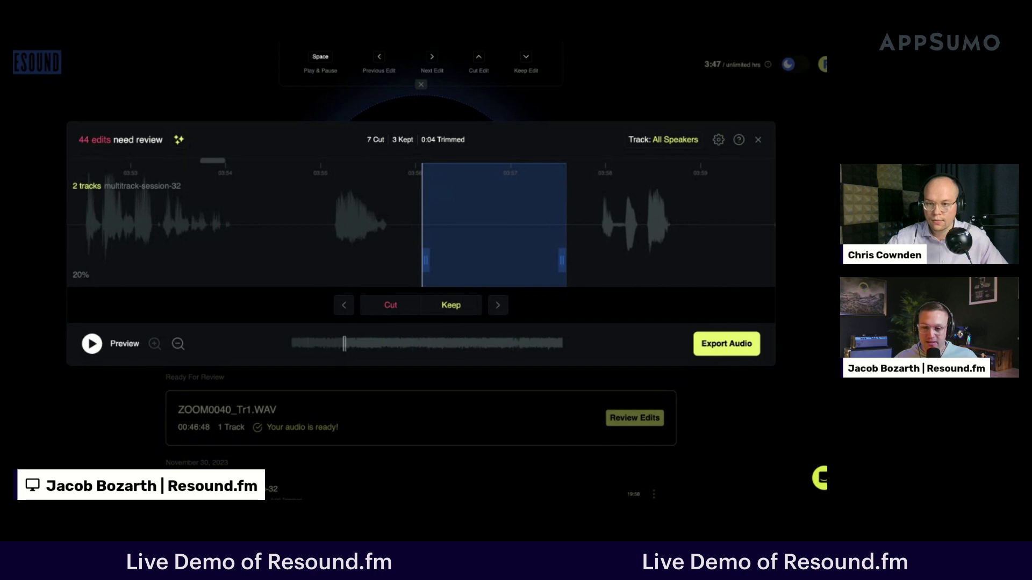
Step: Cut the next two edits, widen the last cut's end slightly, and preview the following edit
key("Up")
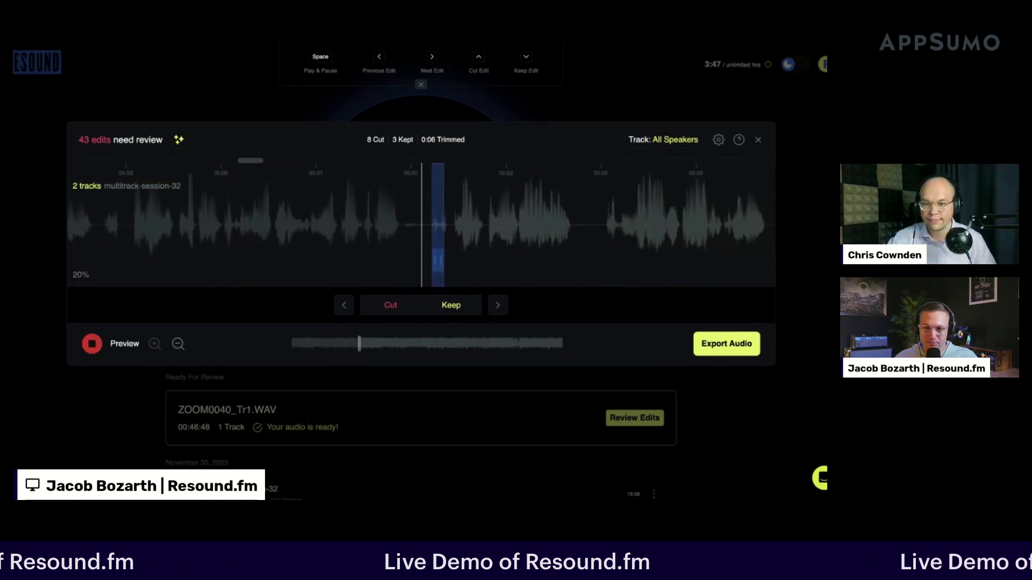
key("Up")
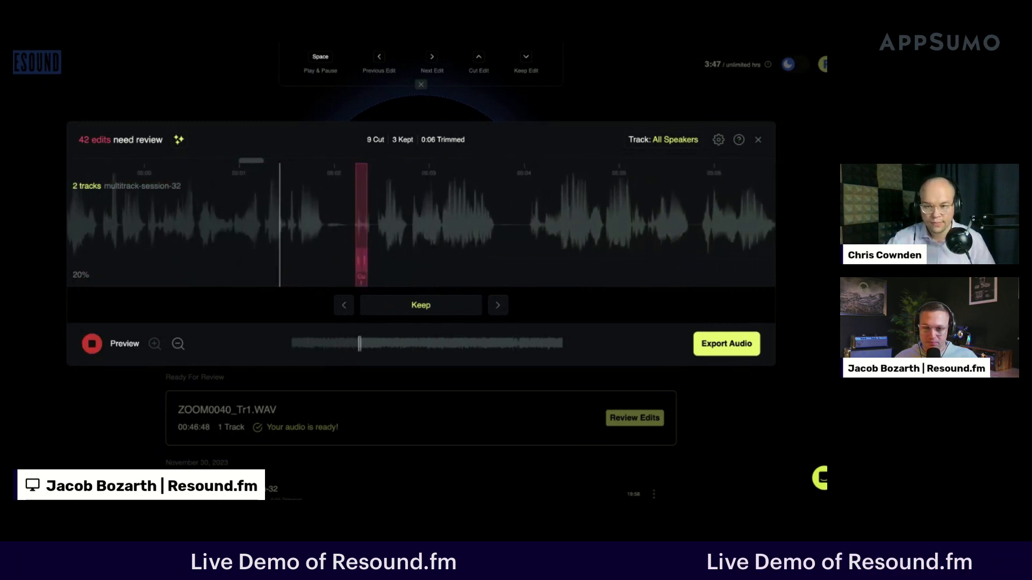
key("space")
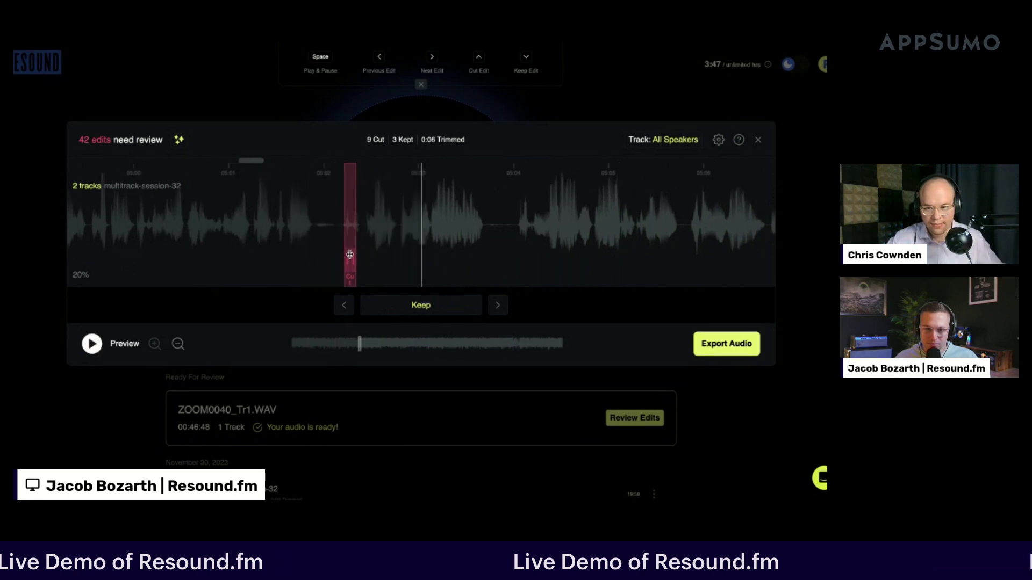
left_click_drag(354, 259, 364, 260)
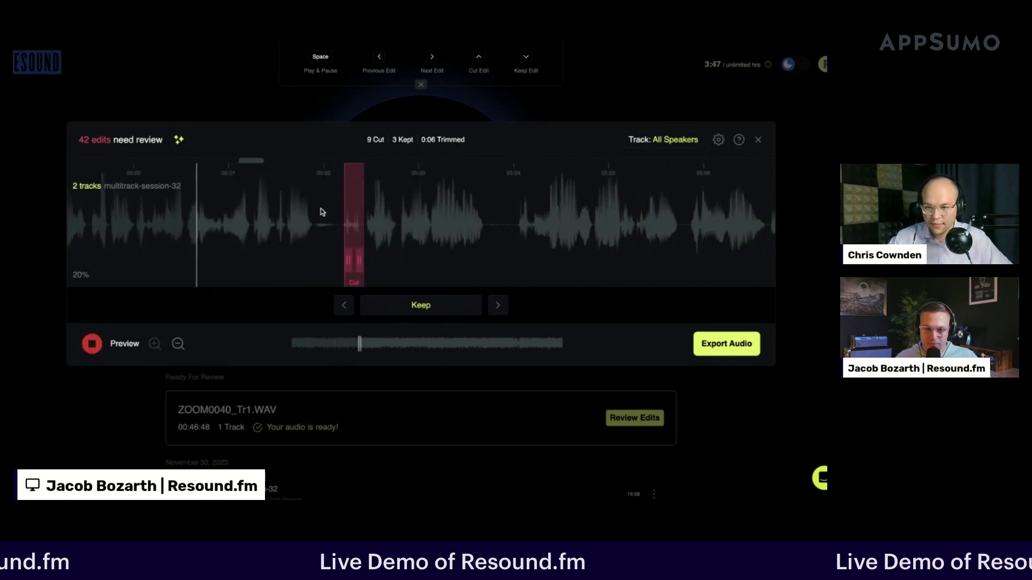
key("space")
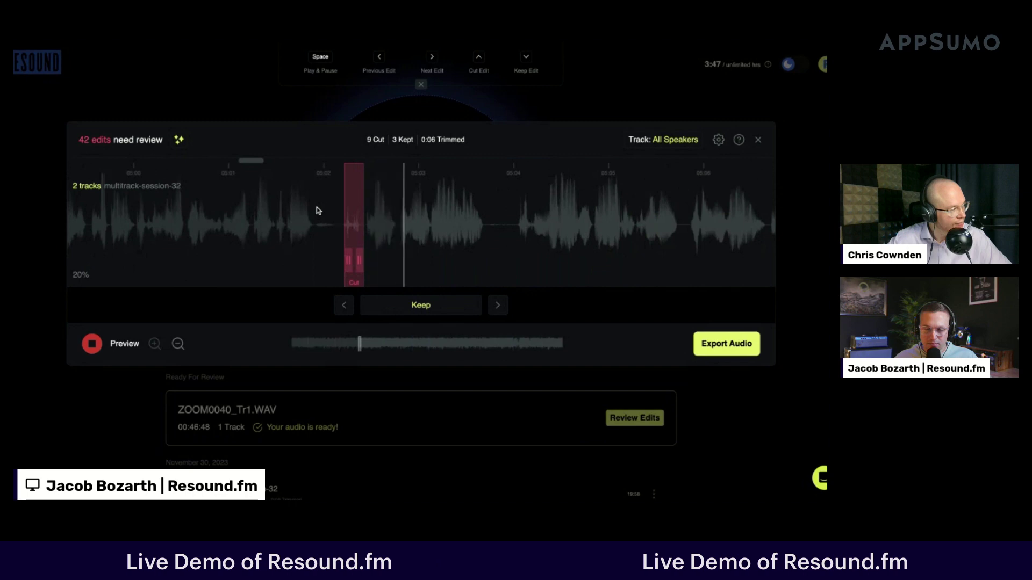
key("Right")
key("space")
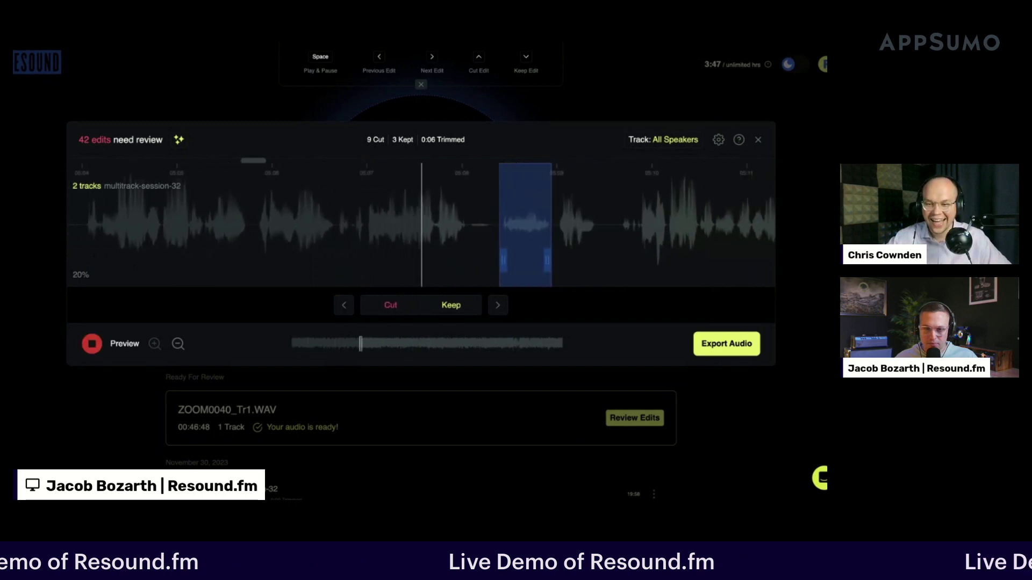
Step: Preview and cut seven more suggested edits, reaching 16 Cut, 3 Kept and 0:10 trimmed
key("Up")
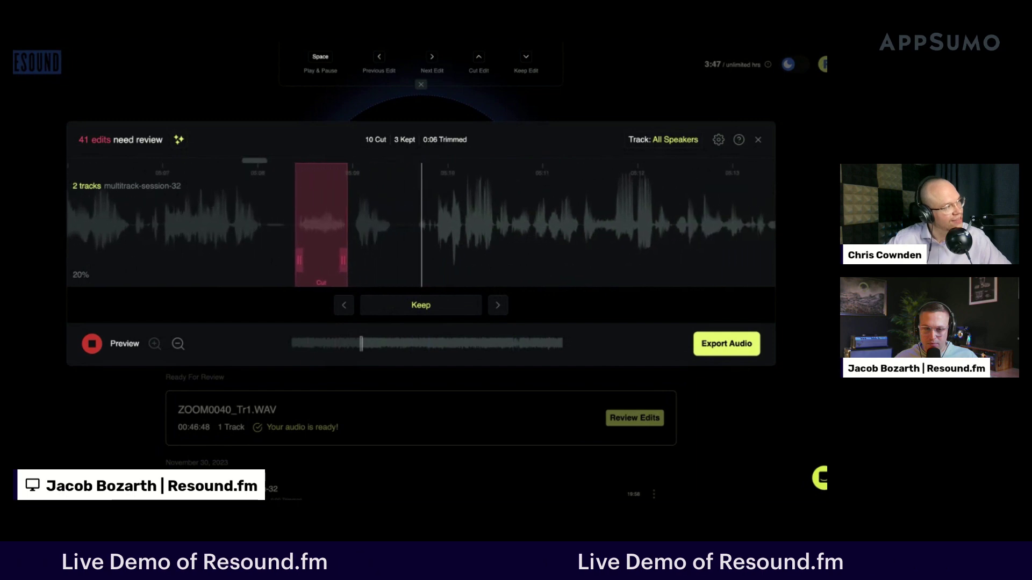
key("Right")
key("space")
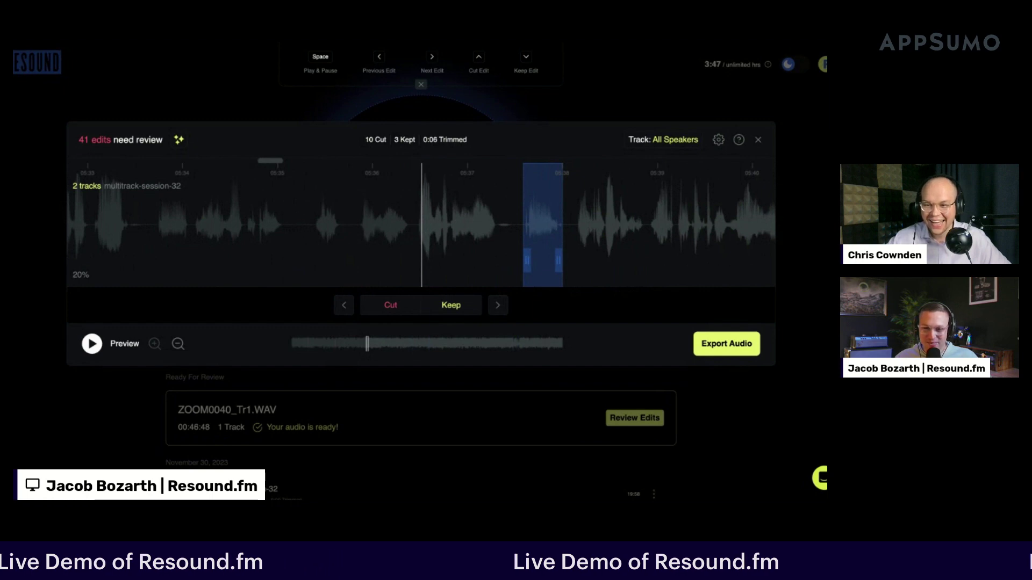
key("space")
key("Up")
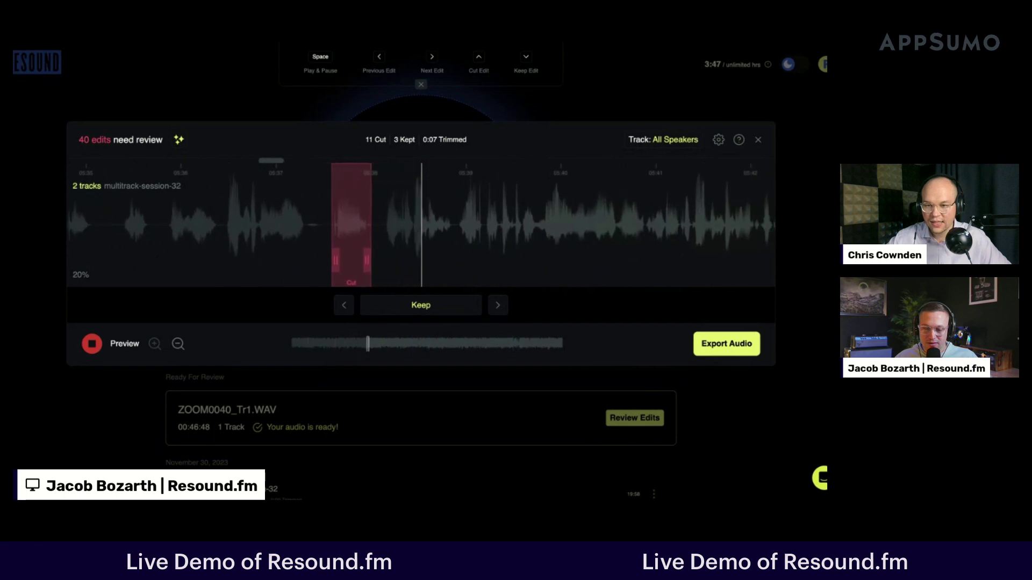
key("Up")
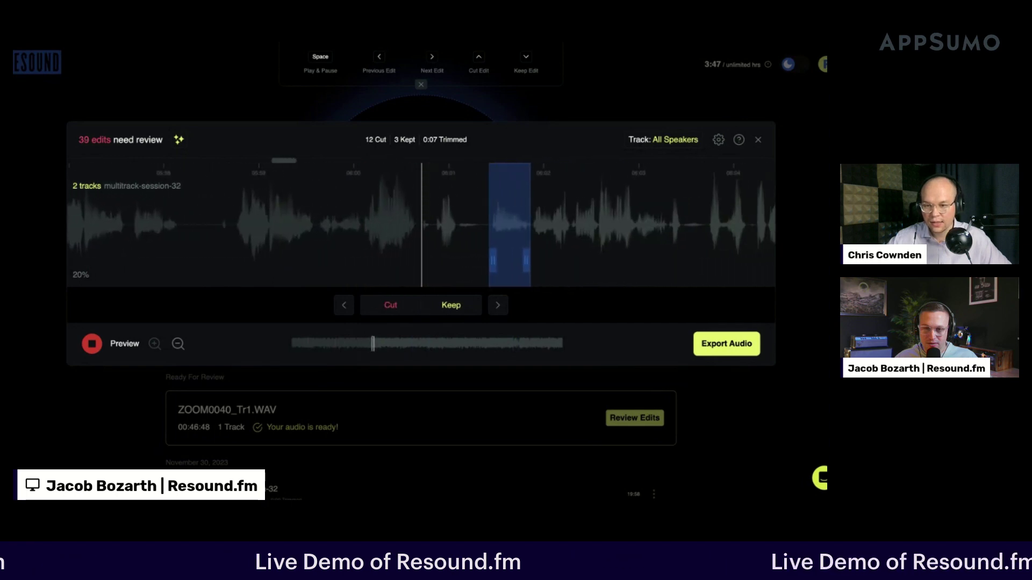
key("Up")
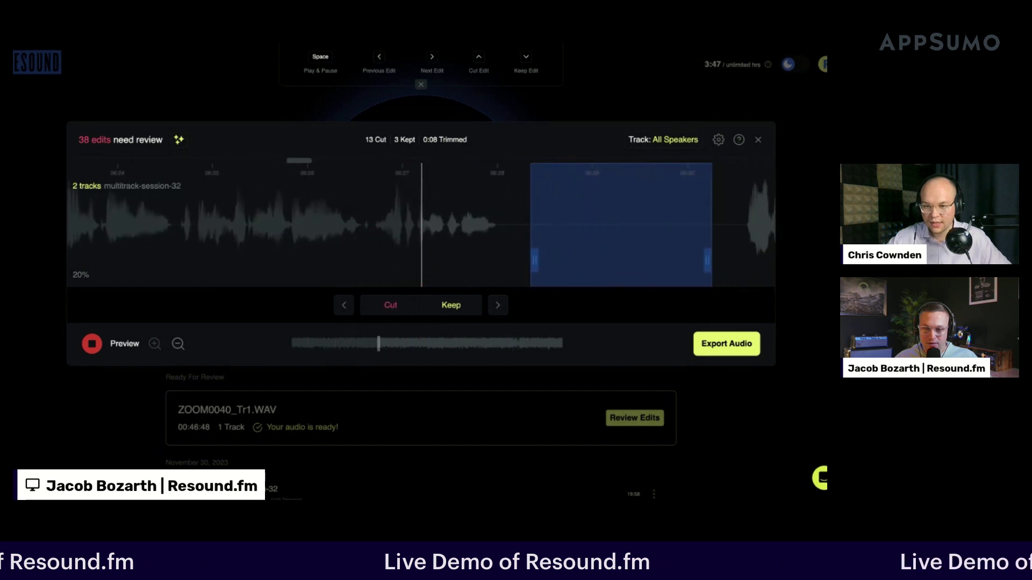
key("Up")
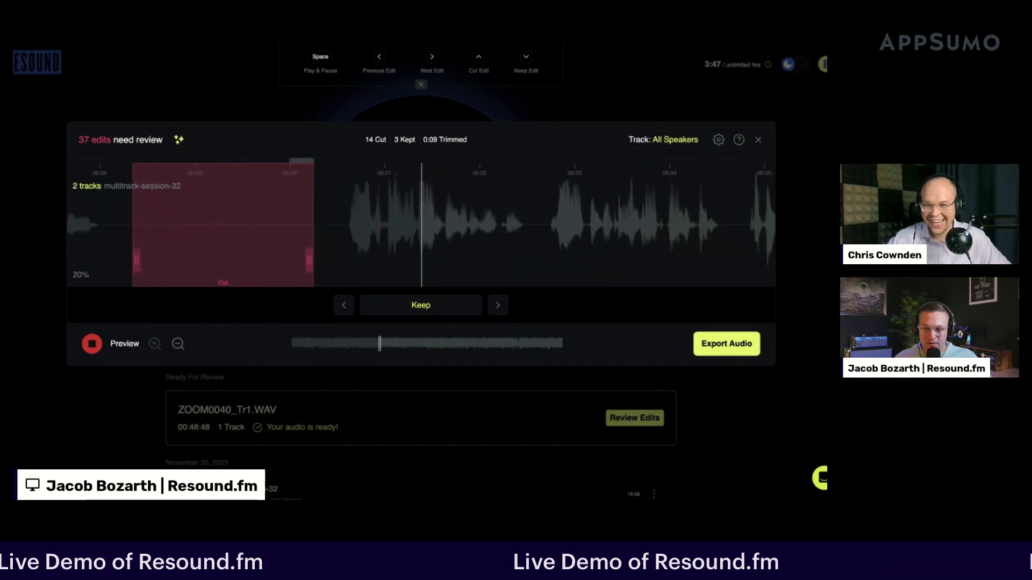
key("space")
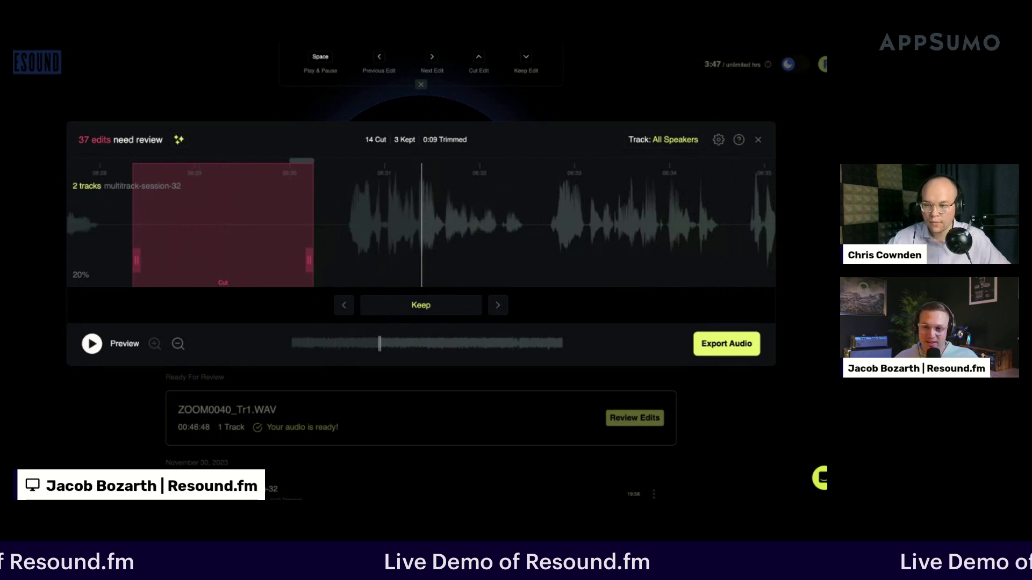
key("Up")
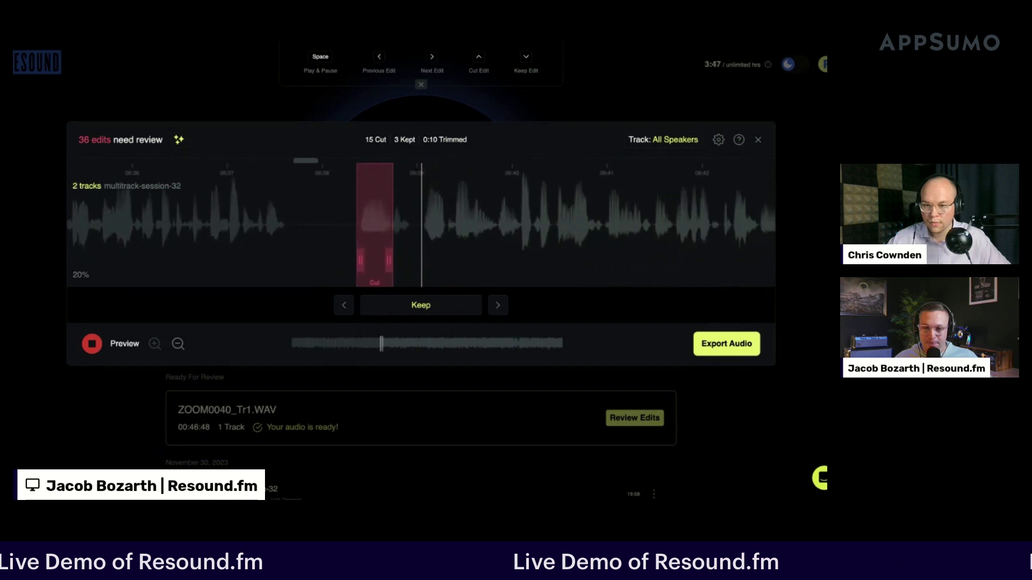
key("Up")
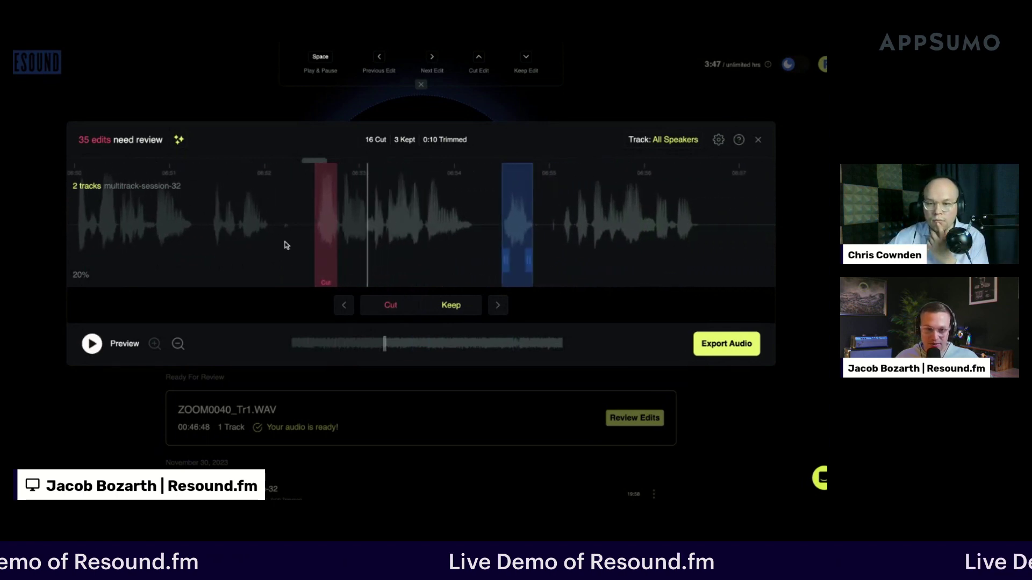
Step: Add a cut region before the earlier cut, nudge its start later, then cut the next edit
left_click(328, 256)
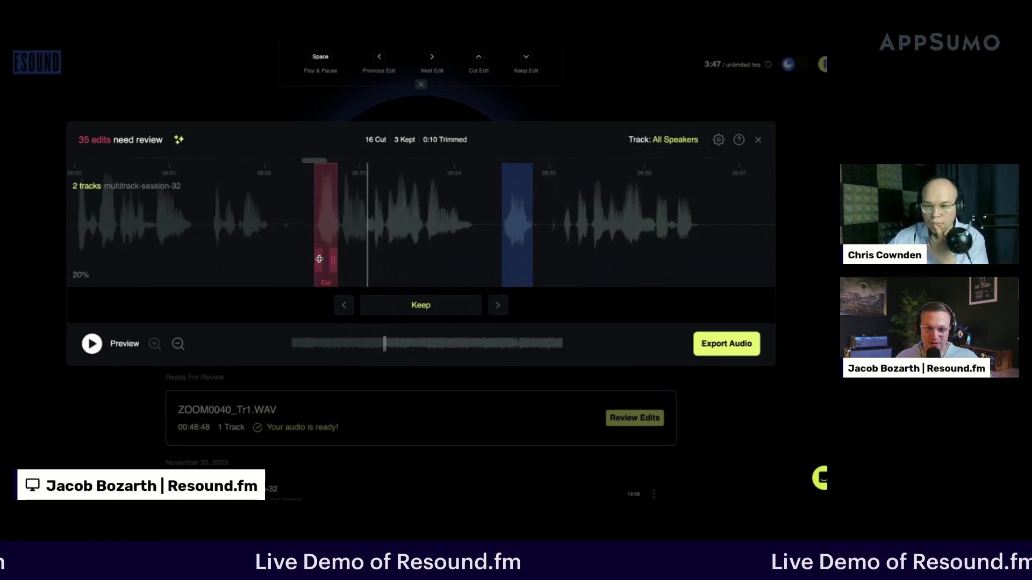
left_click(285, 228)
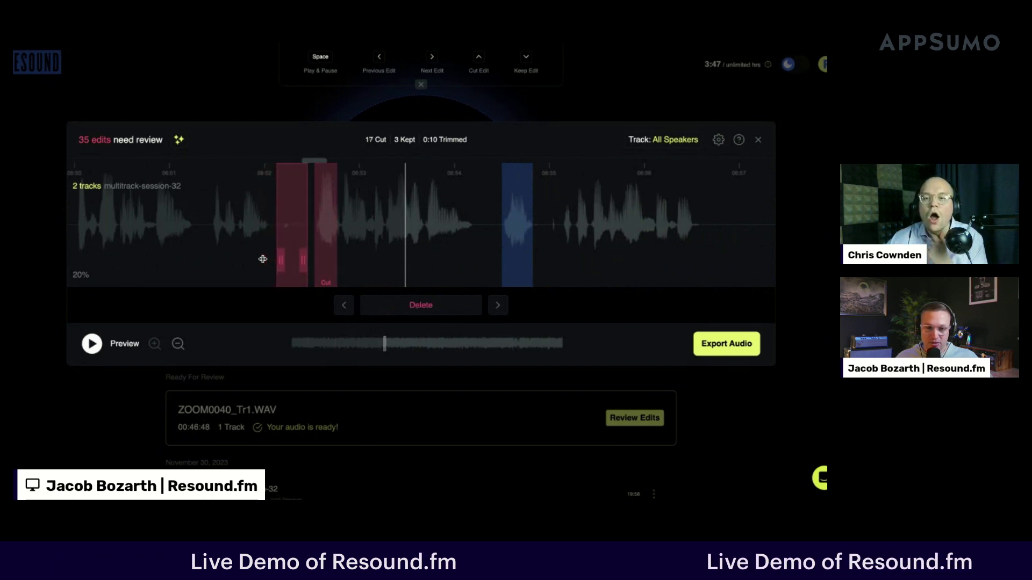
key("space")
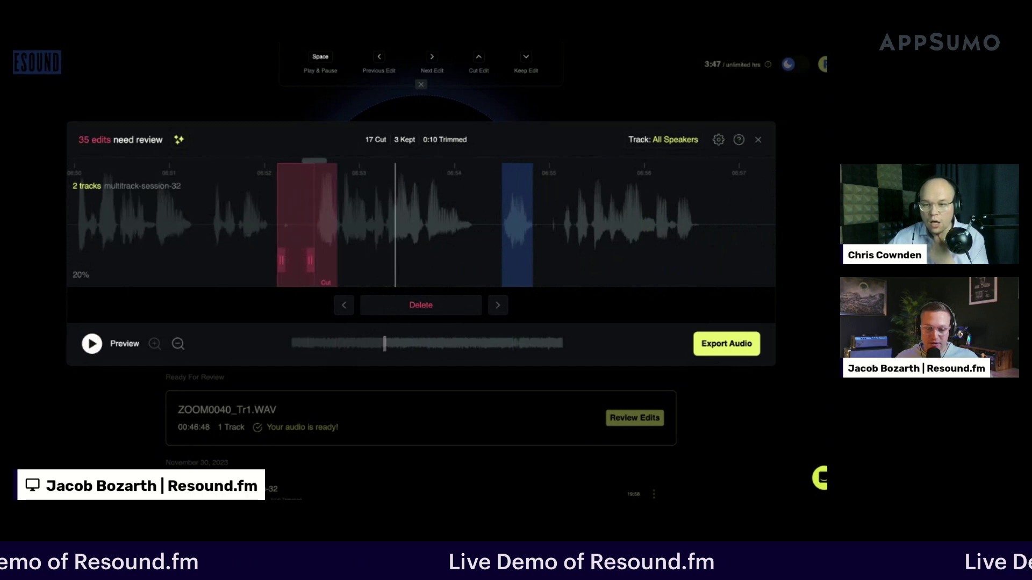
key("space")
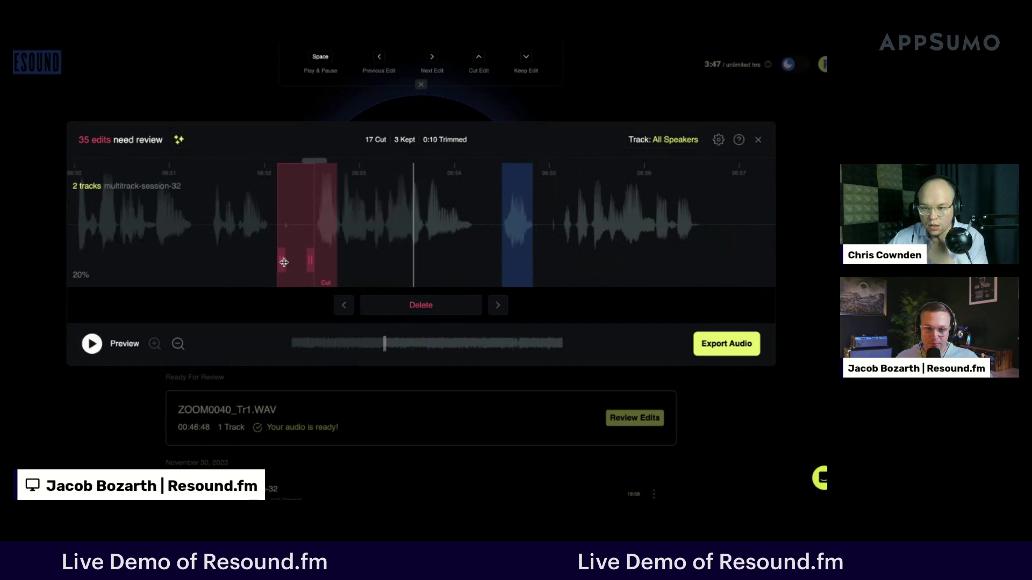
left_click_drag(281, 262, 283, 262)
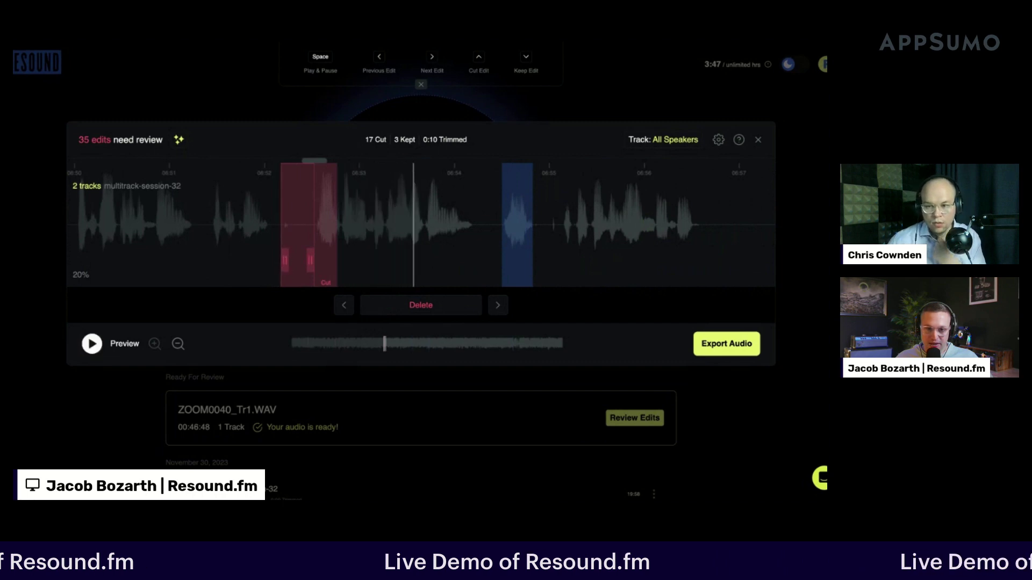
key("space")
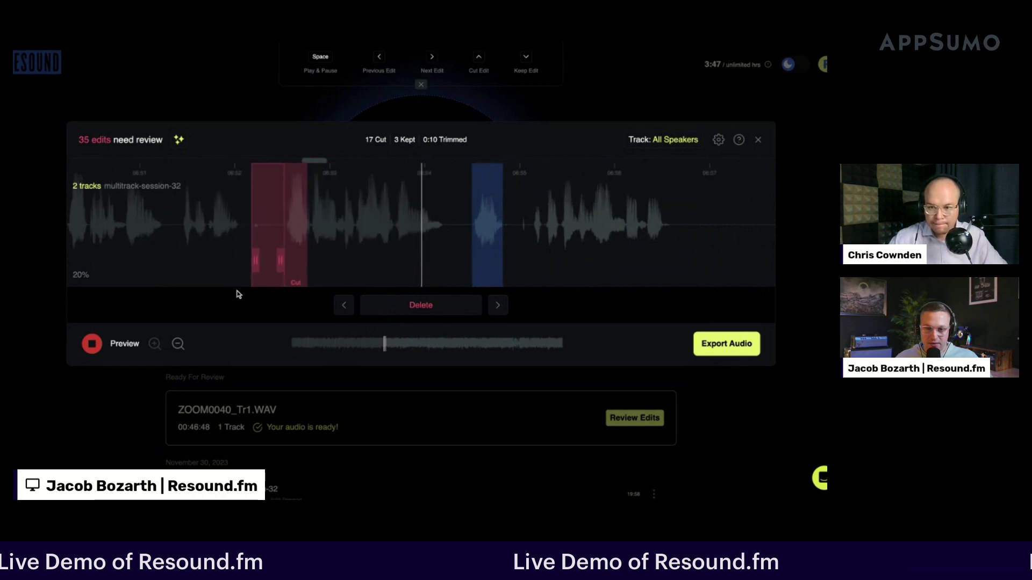
key("Up")
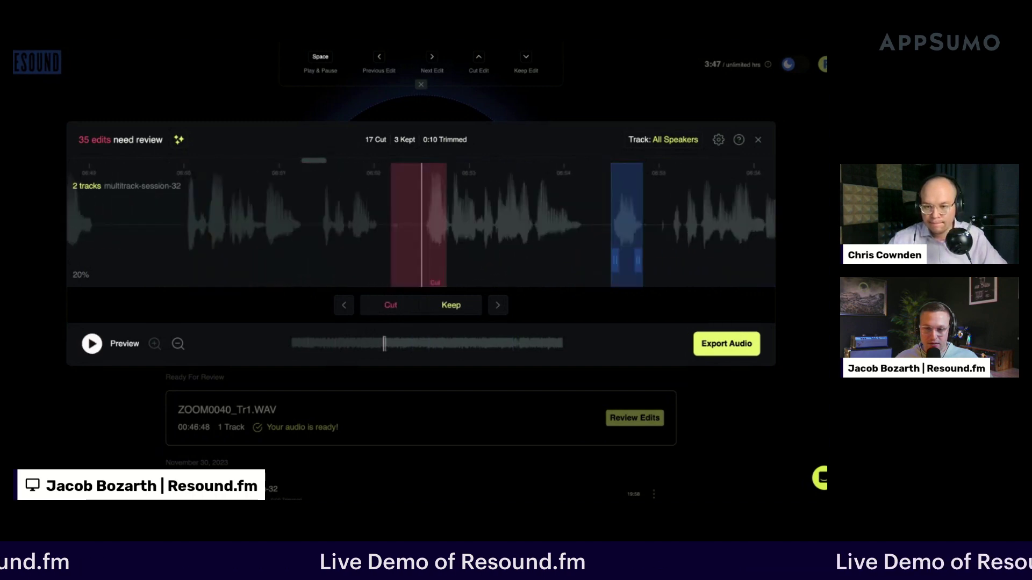
key("space")
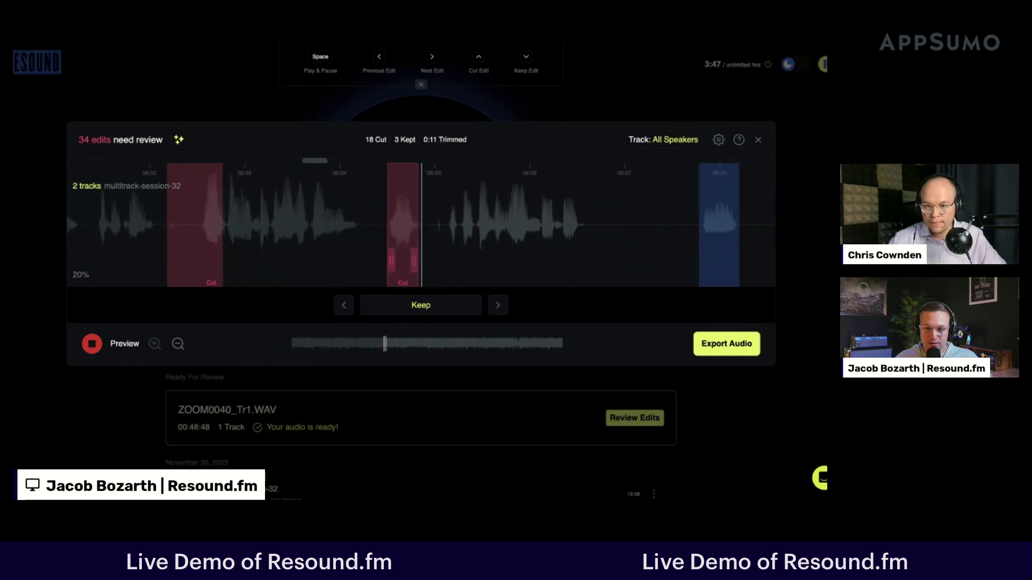